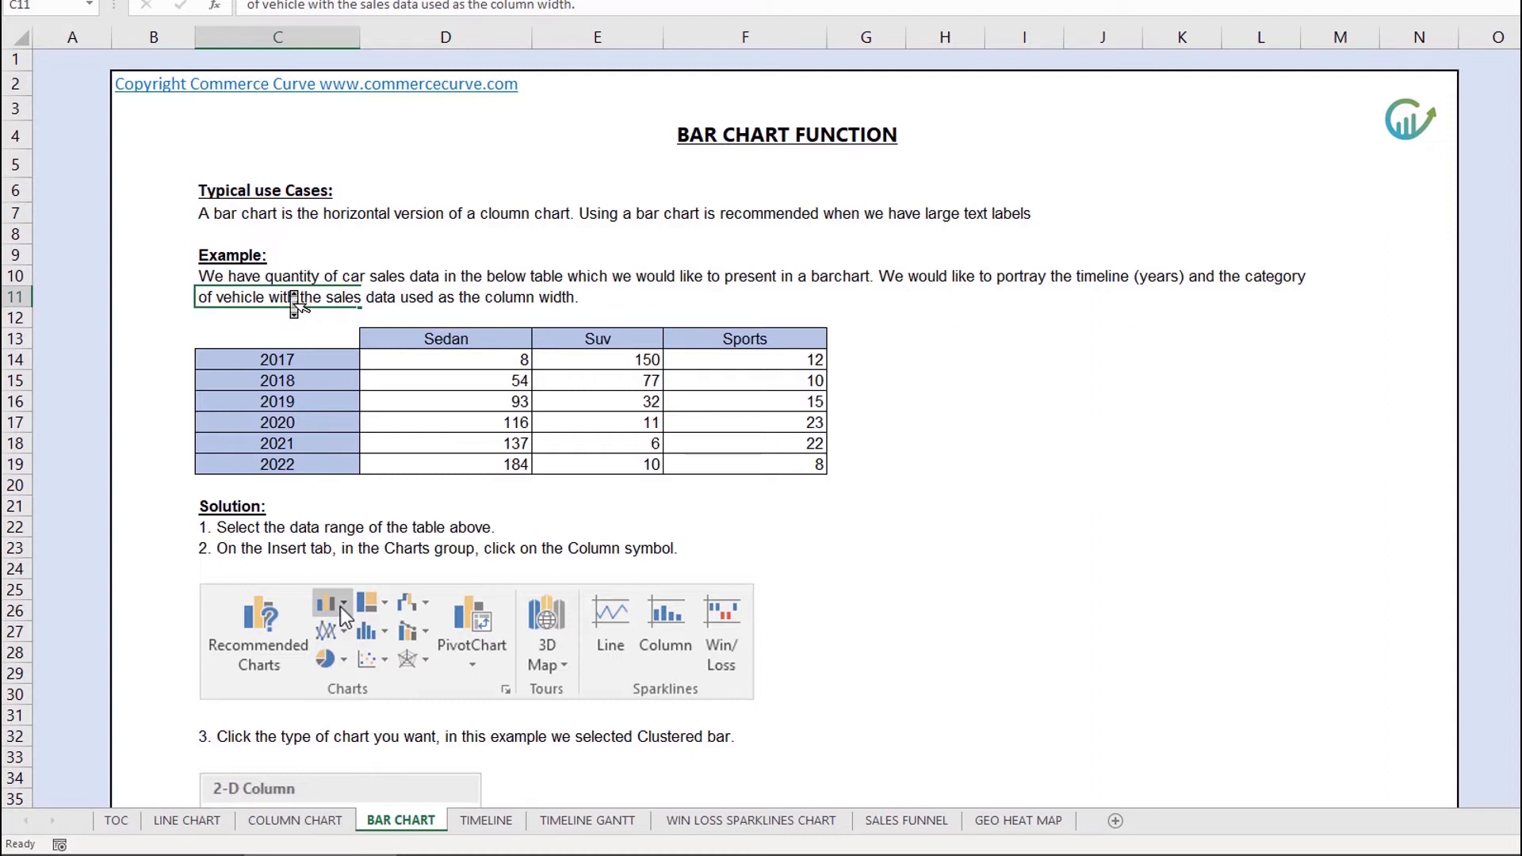
Step: Insert a 2-D clustered bar chart from the car sales table in C13:F19 and place it beside the chart instructions
key("Return")
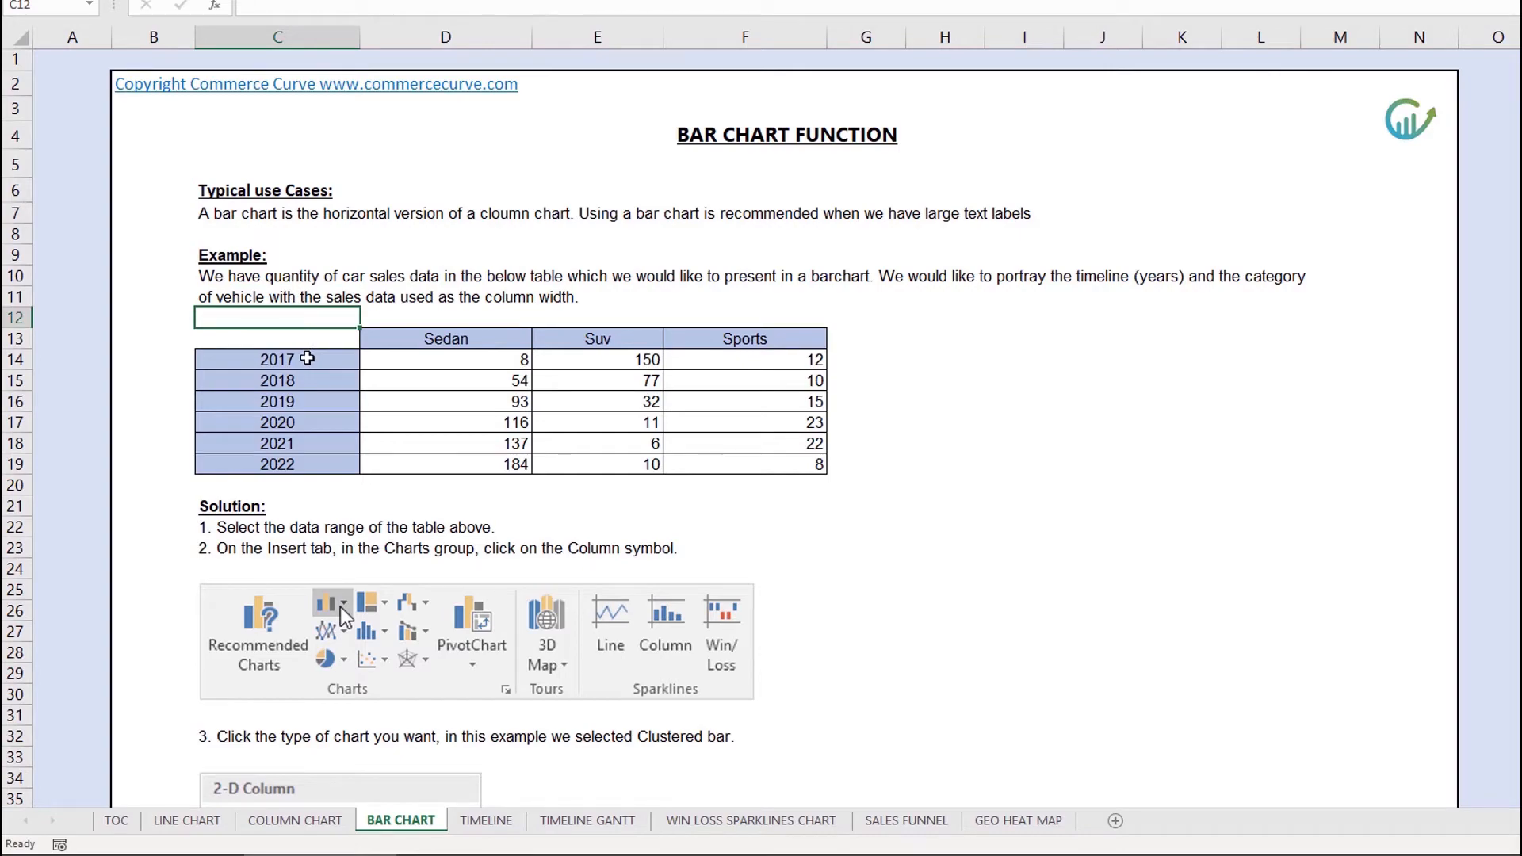
scroll(306, 359, "down", 1)
left_click_drag(745, 393, 280, 271)
scroll(279, 271, "down", 1)
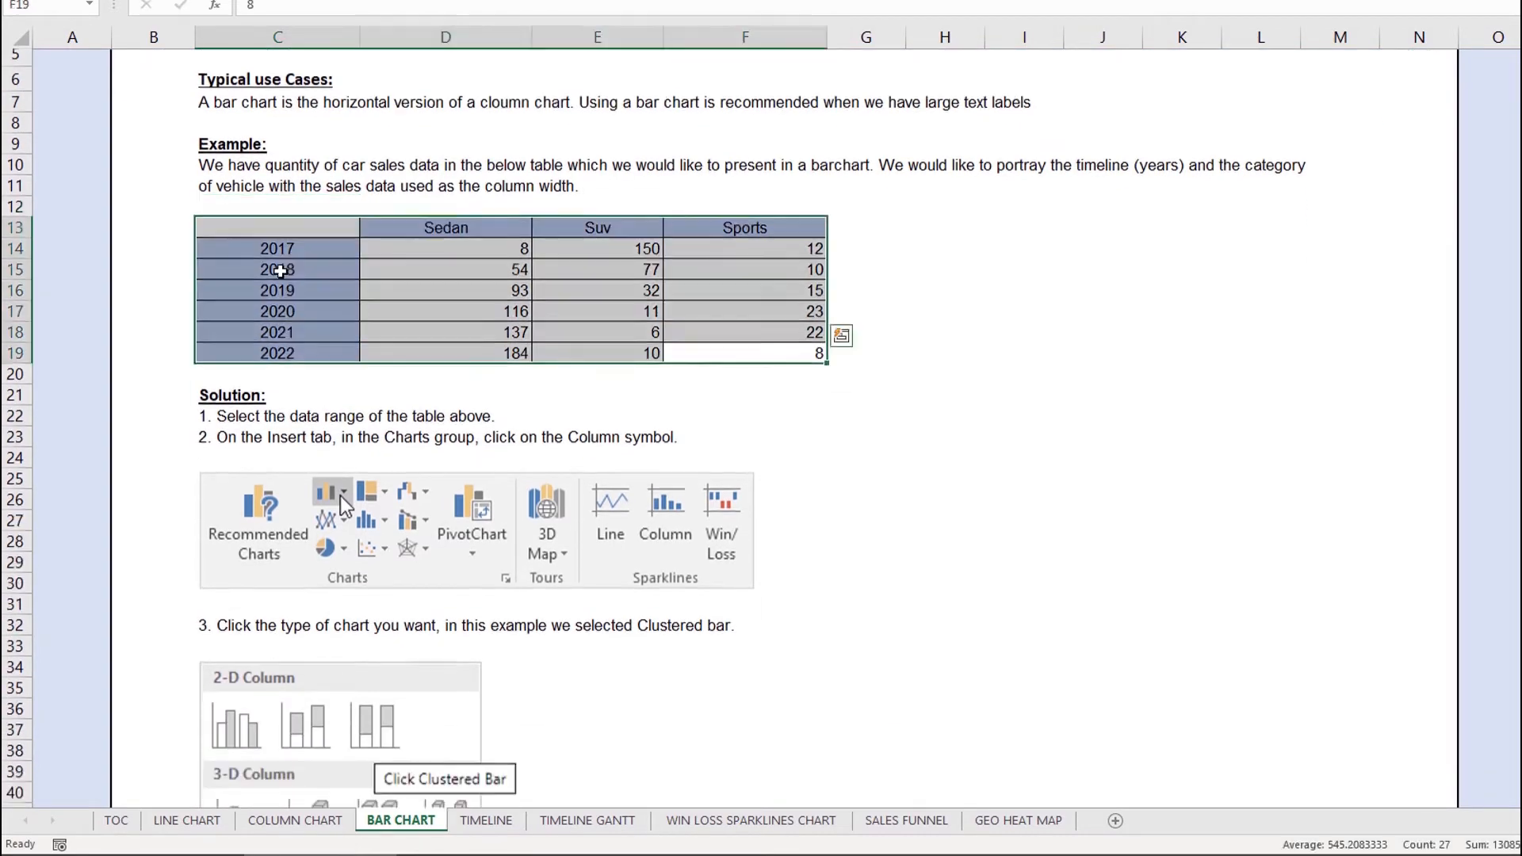
scroll(280, 271, "down", 1)
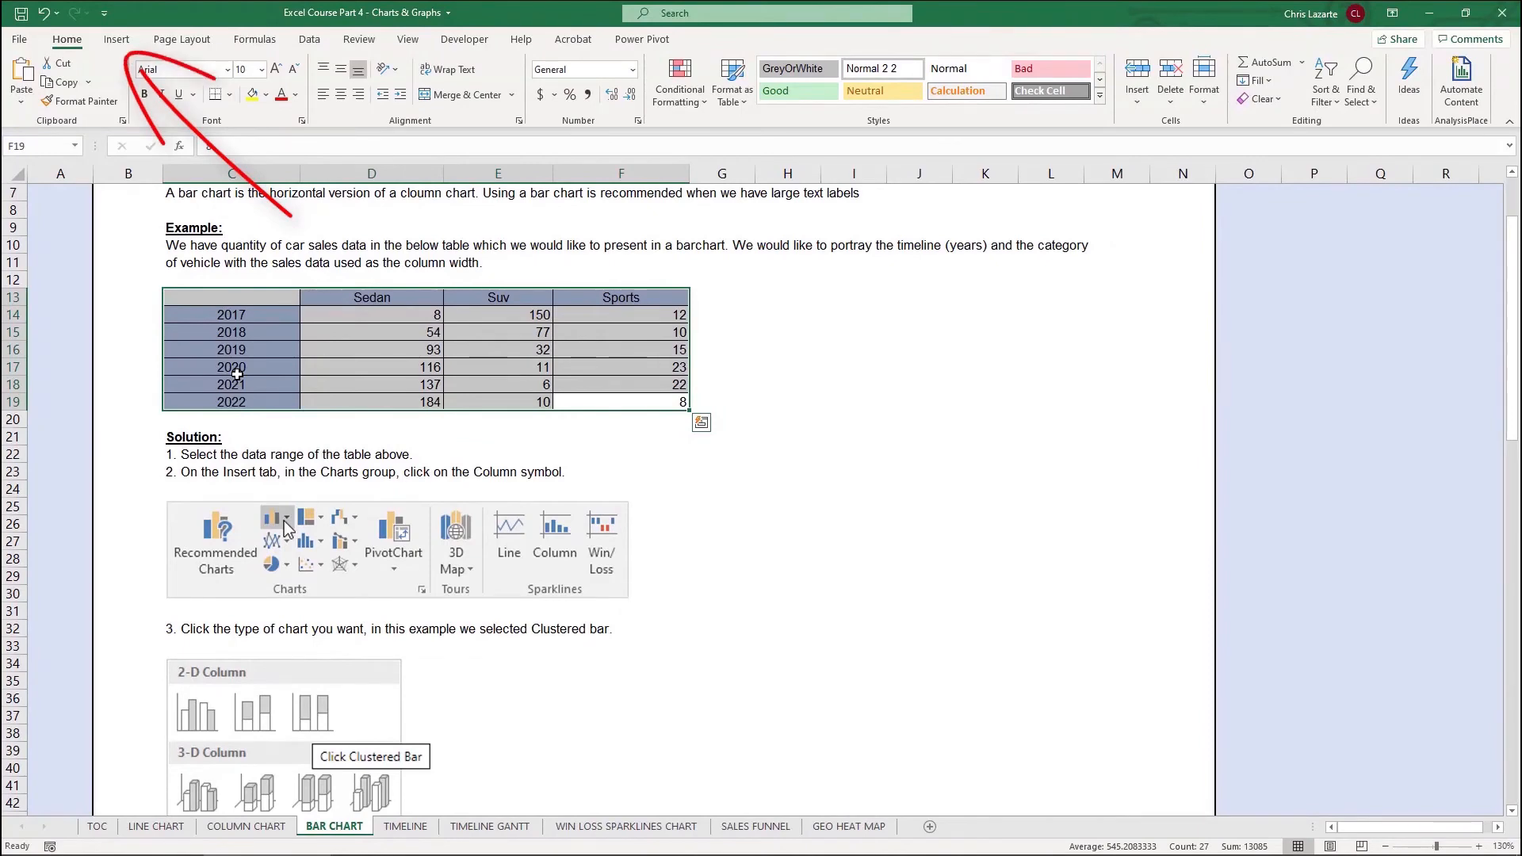
scroll(236, 375, "down", 1)
left_click(109, 44)
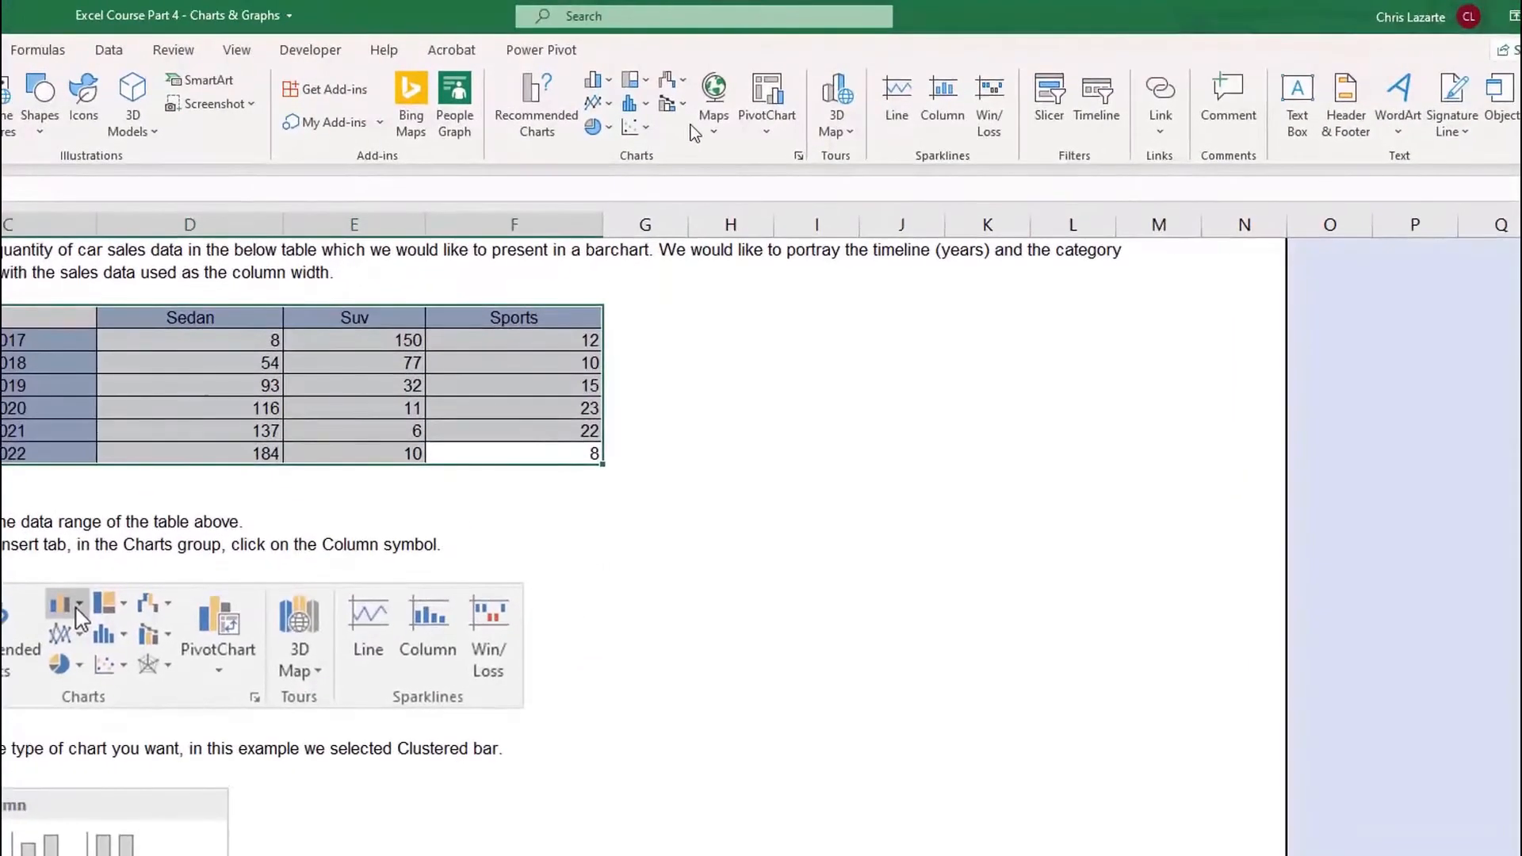
left_click(600, 80)
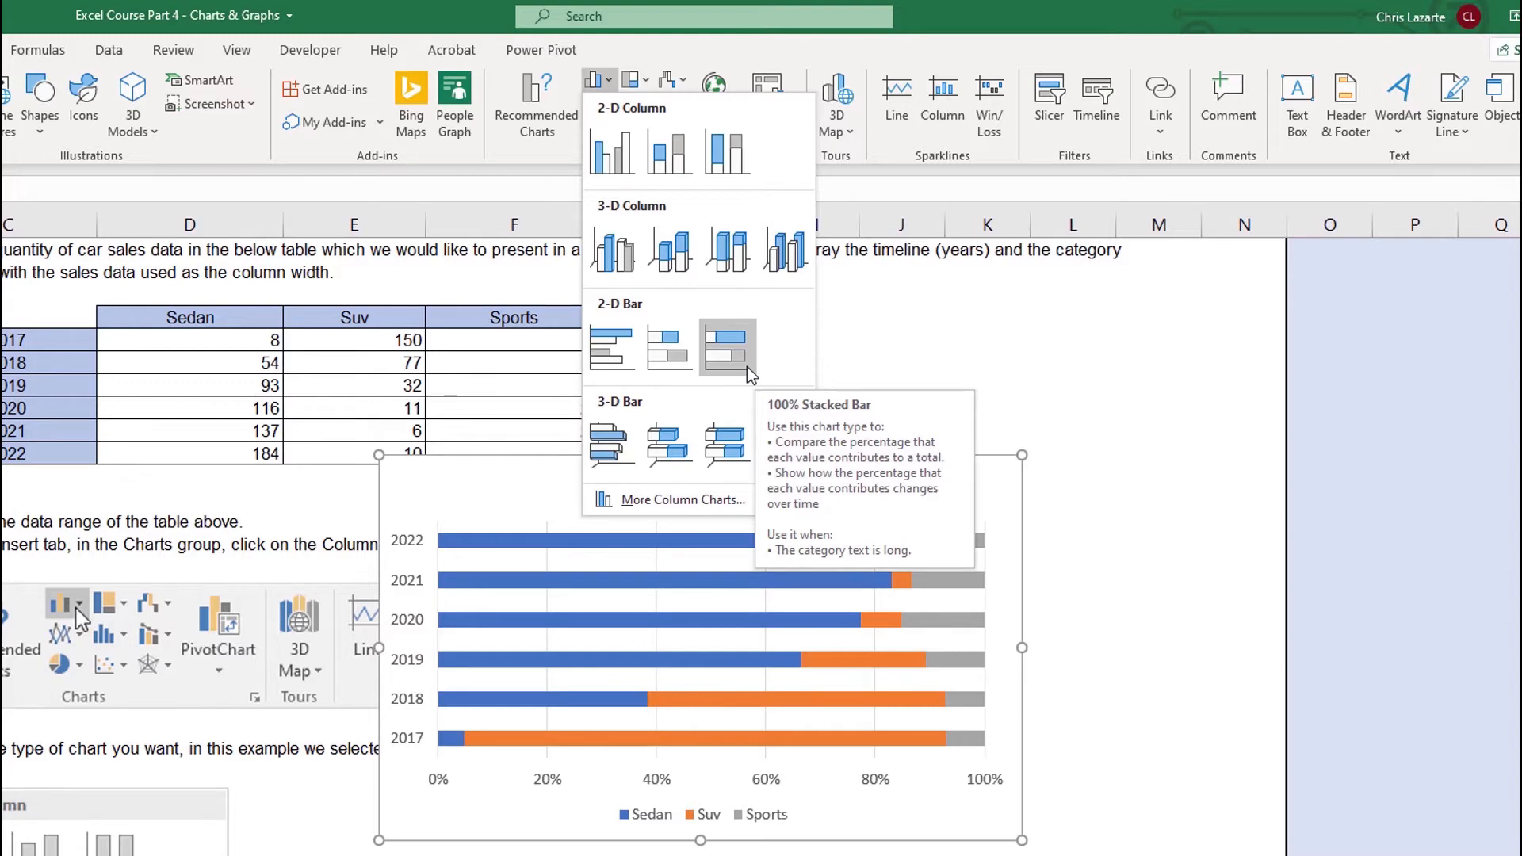
left_click(607, 347)
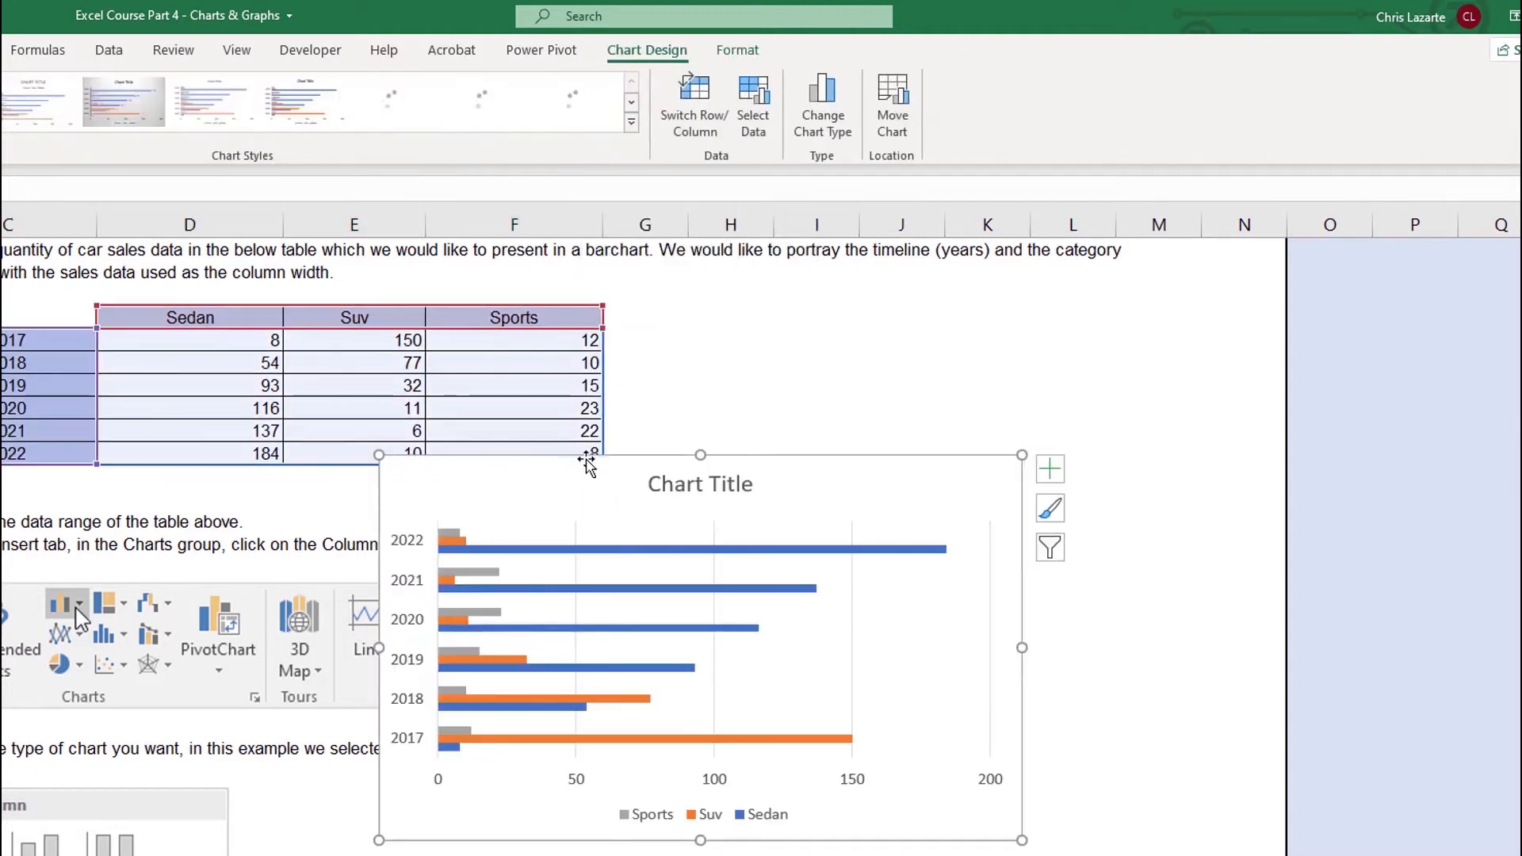
left_click_drag(636, 512, 764, 609)
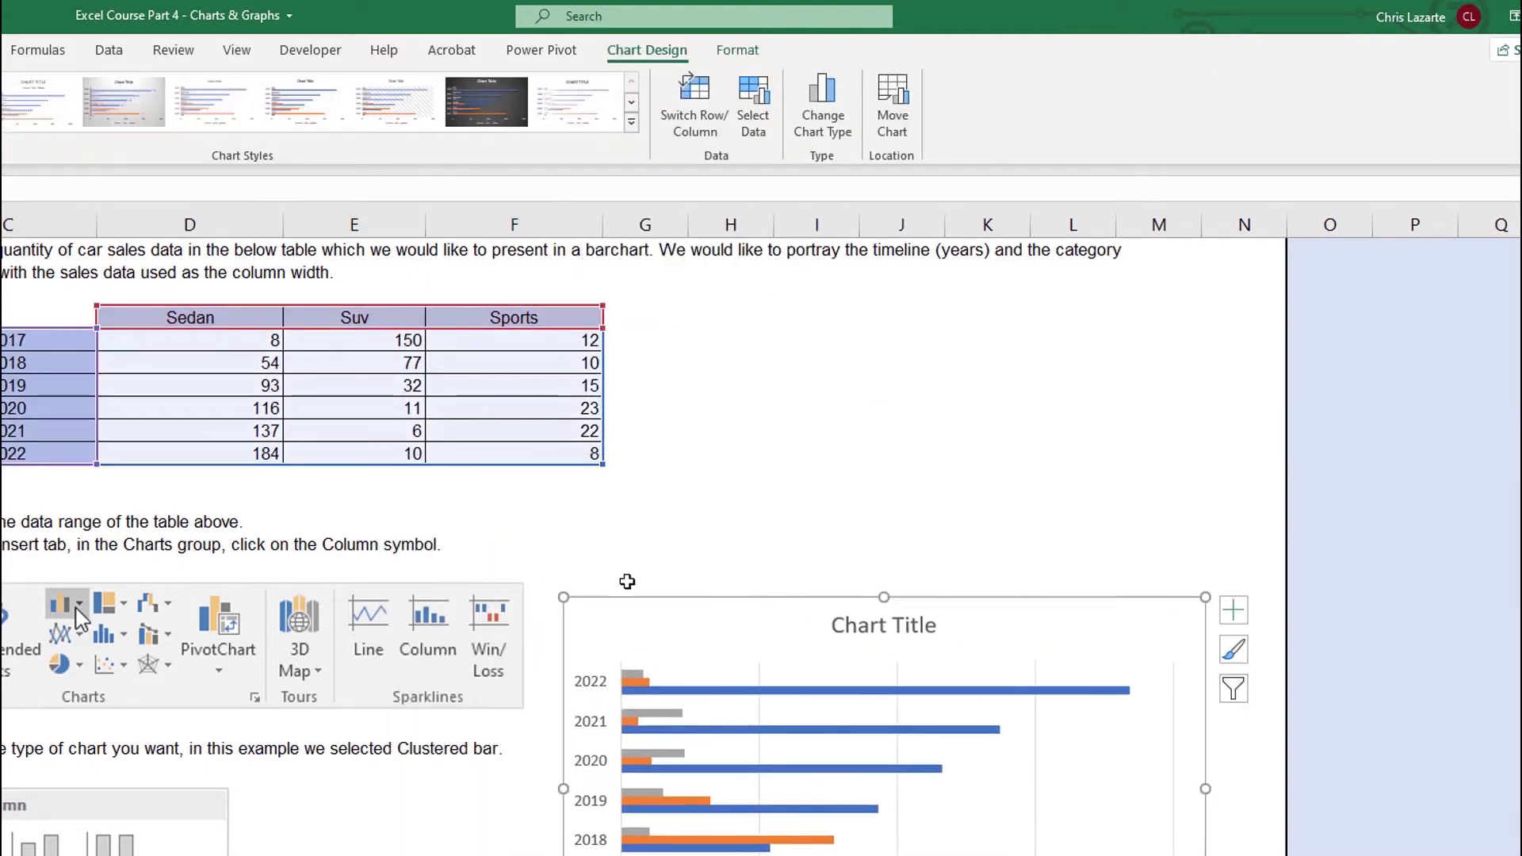
scroll(562, 559, "down", 5)
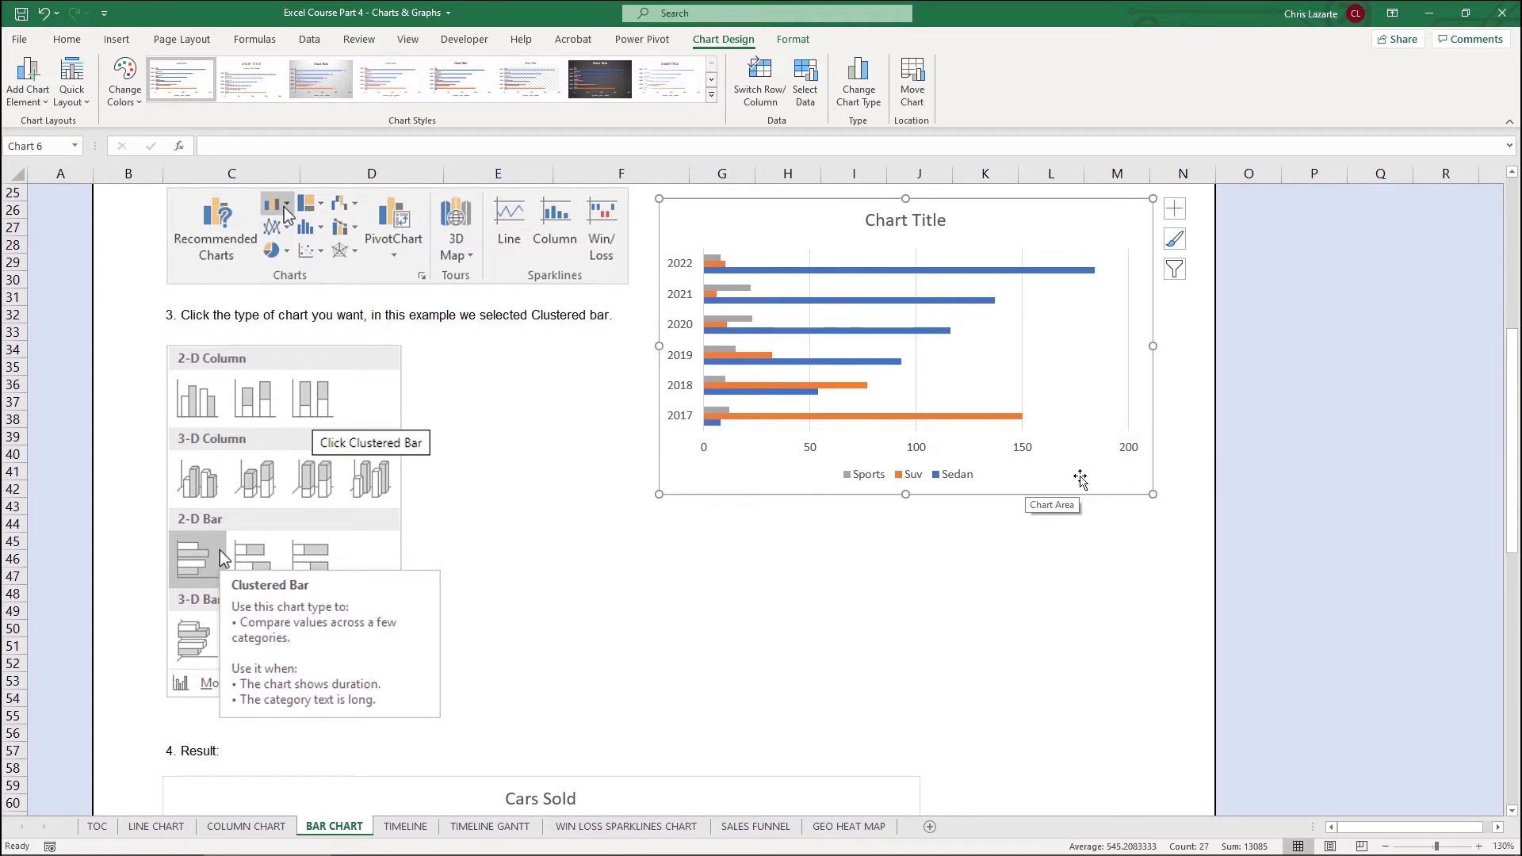
Step: Delete the newly inserted bar chart
key("Delete")
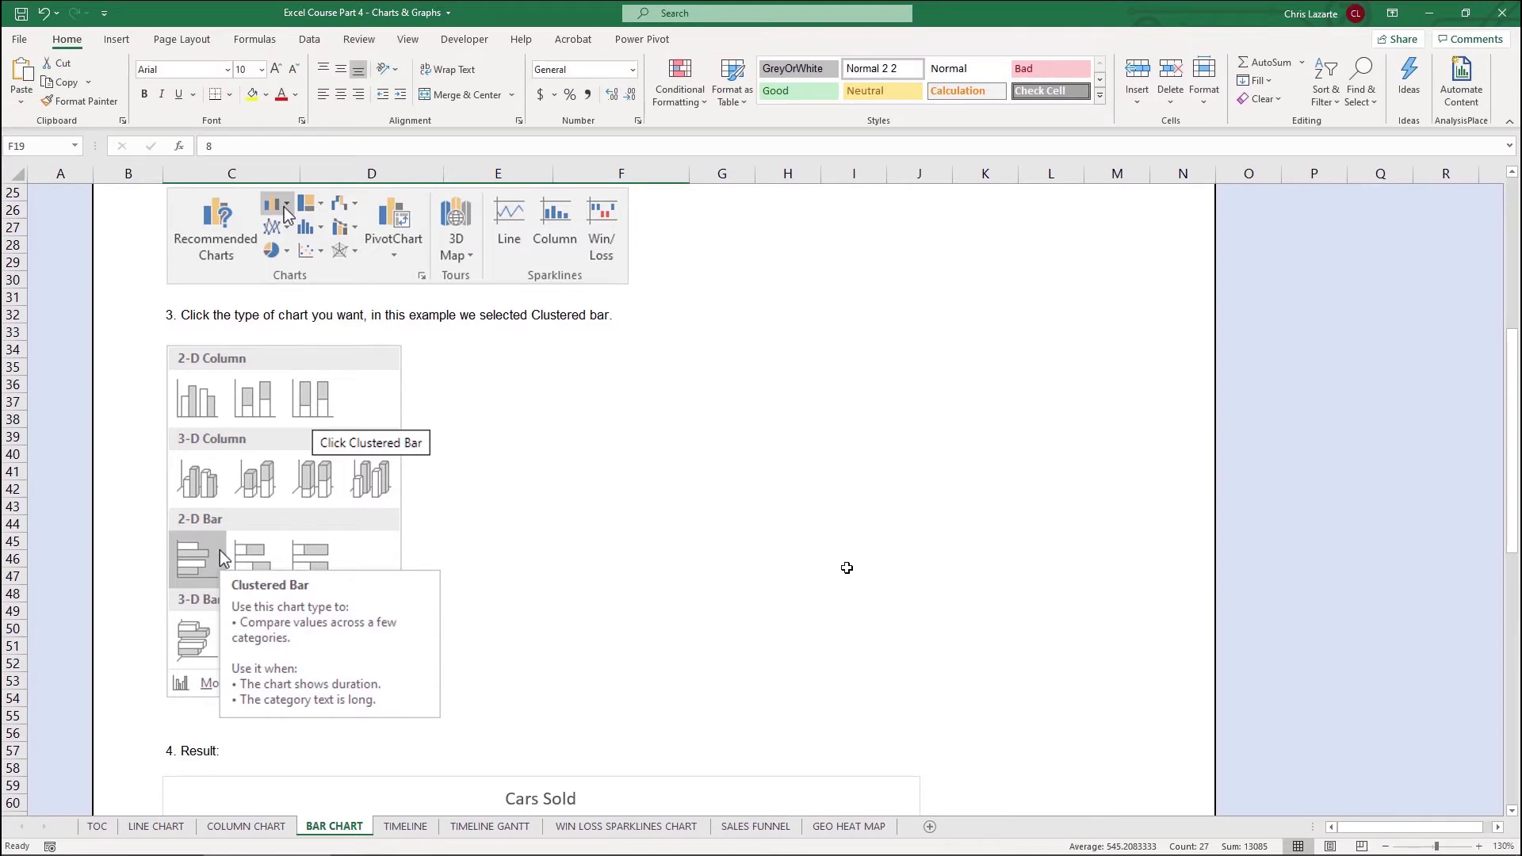
scroll(847, 568, "down", 5)
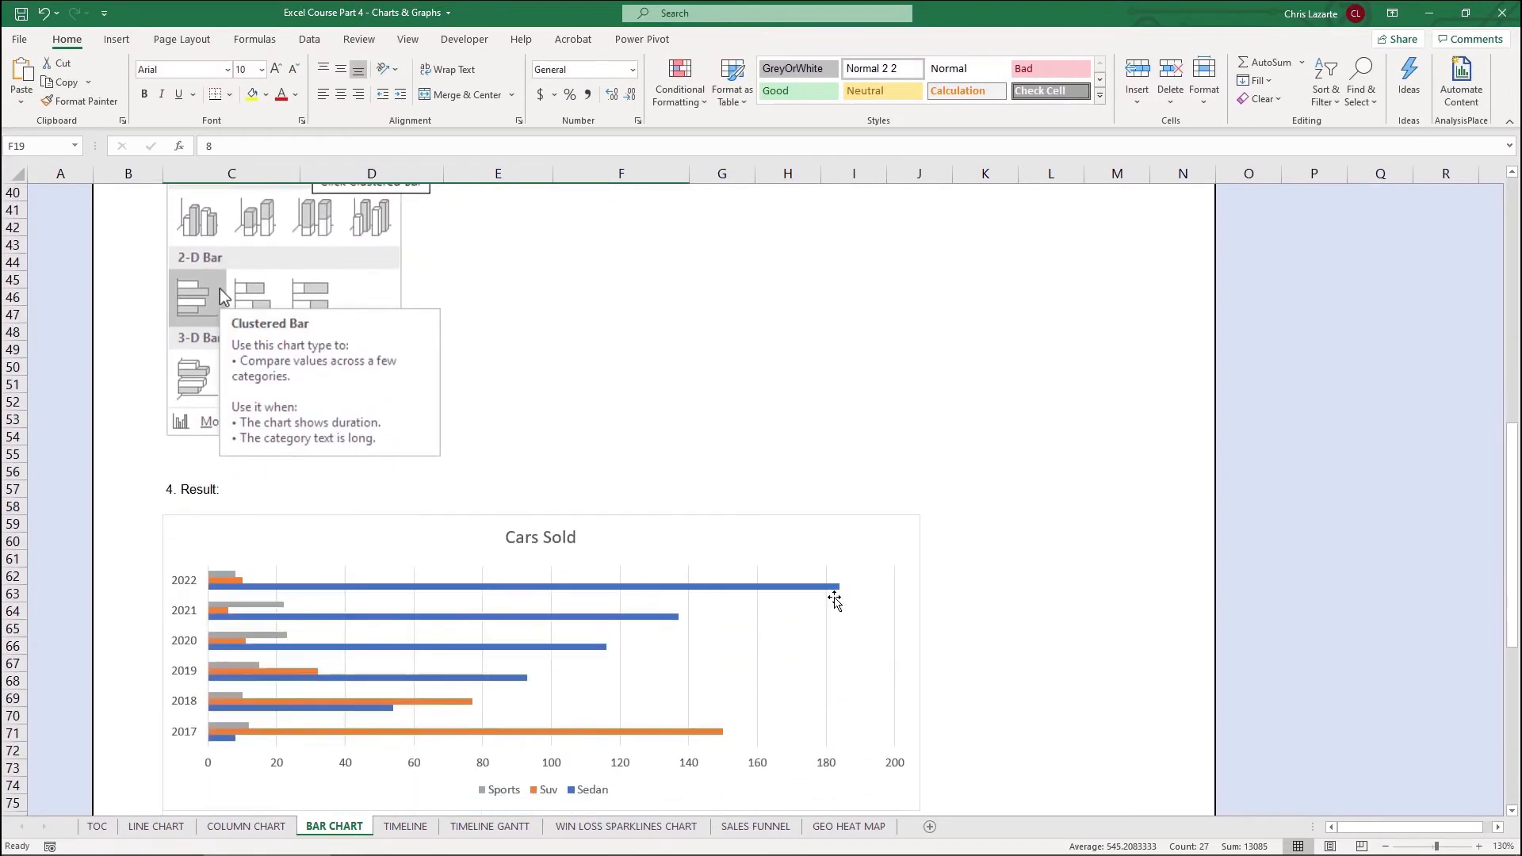
scroll(835, 600, "down", 5)
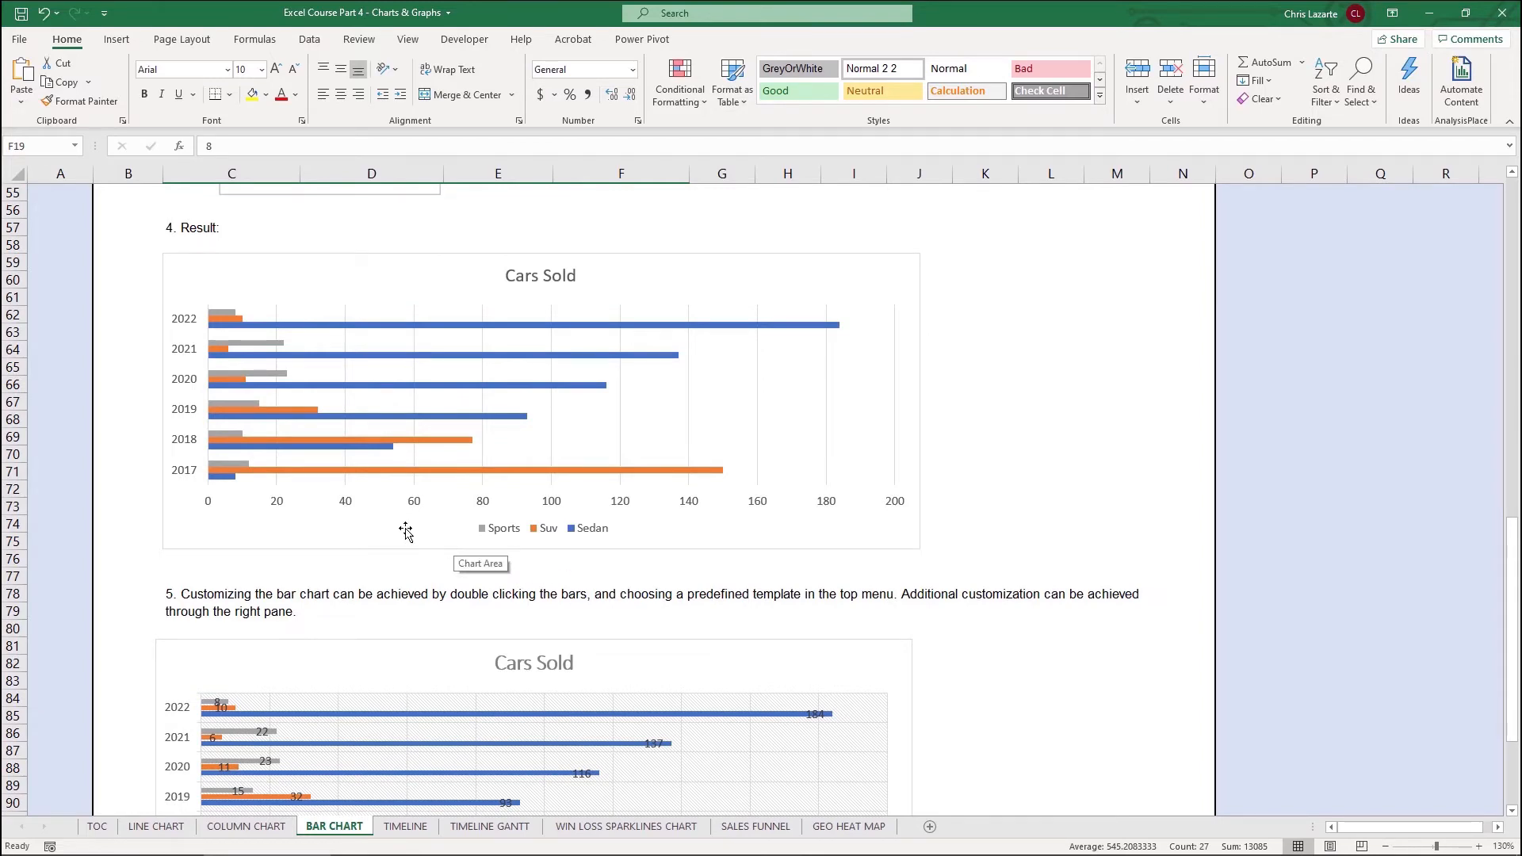
Step: Examine the predefined chart styles and the plot area's fill, border and effects options for the Cars Sold result chart
left_click(397, 398)
double_click(391, 402)
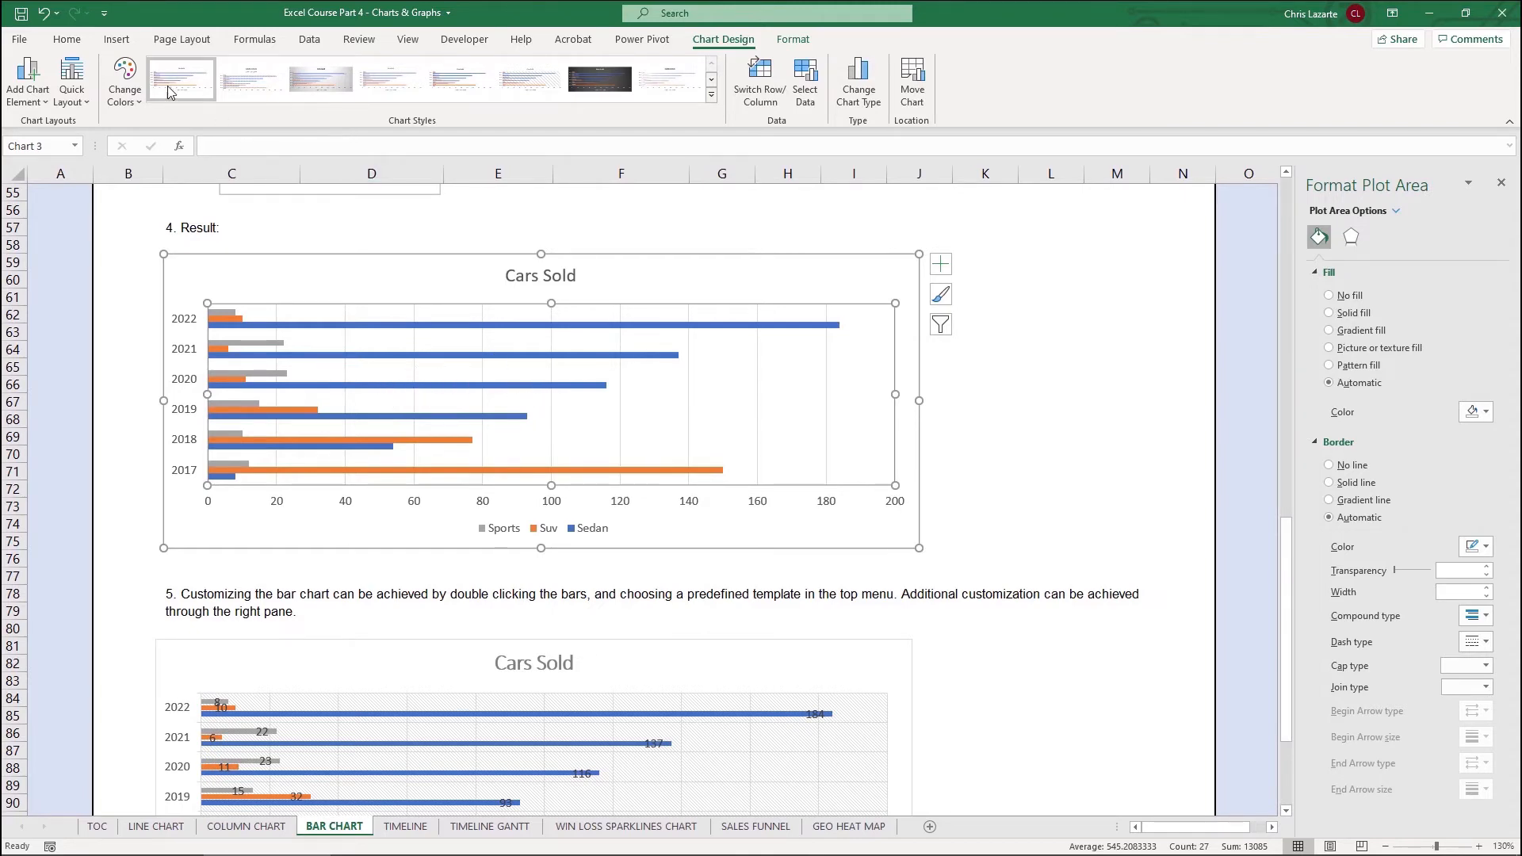
left_click(713, 95)
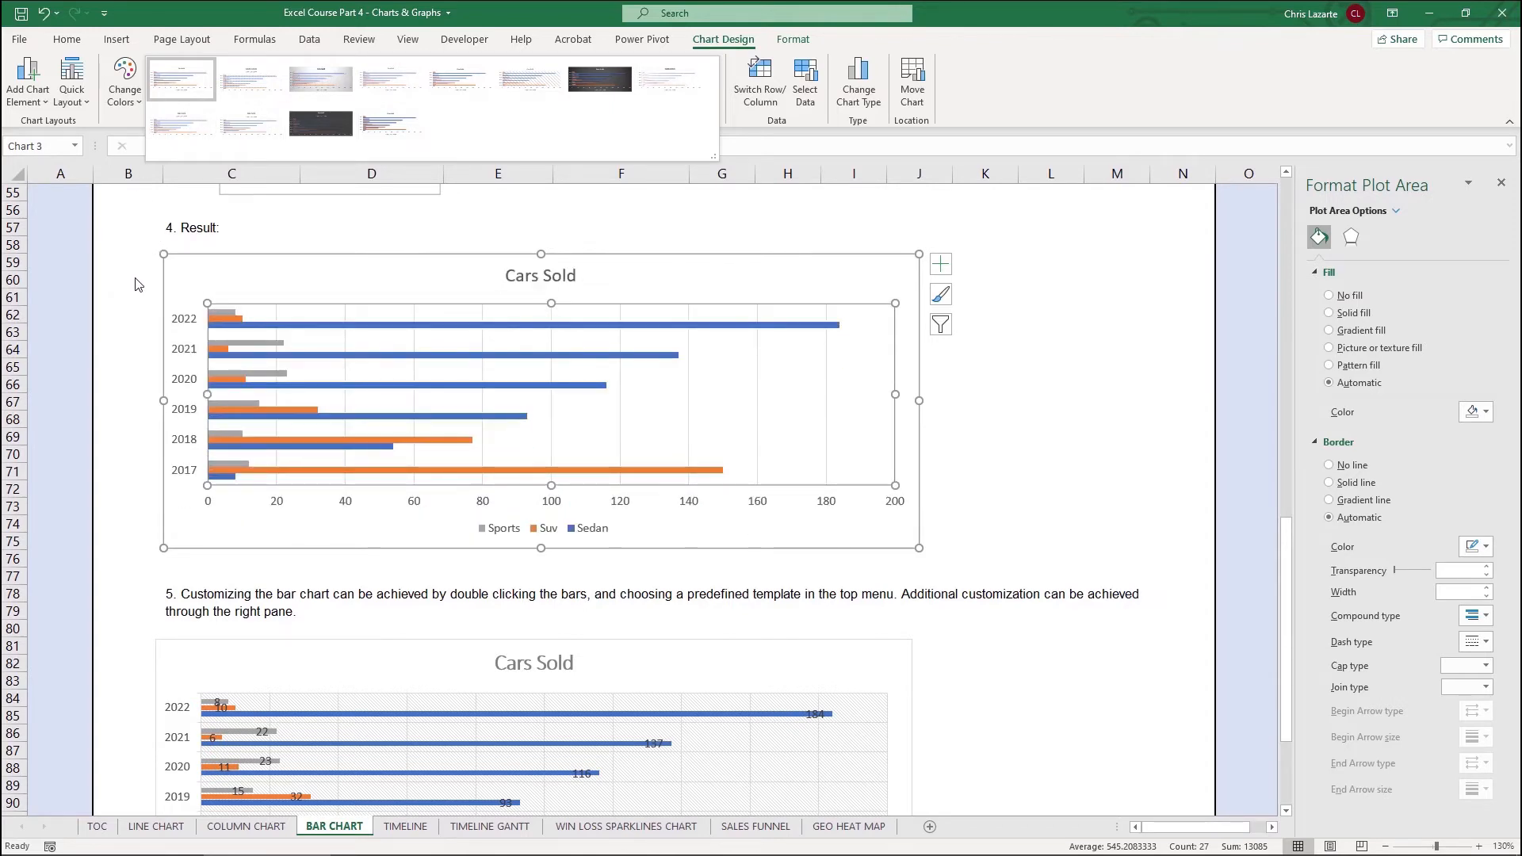
left_click(172, 284)
left_click(271, 292)
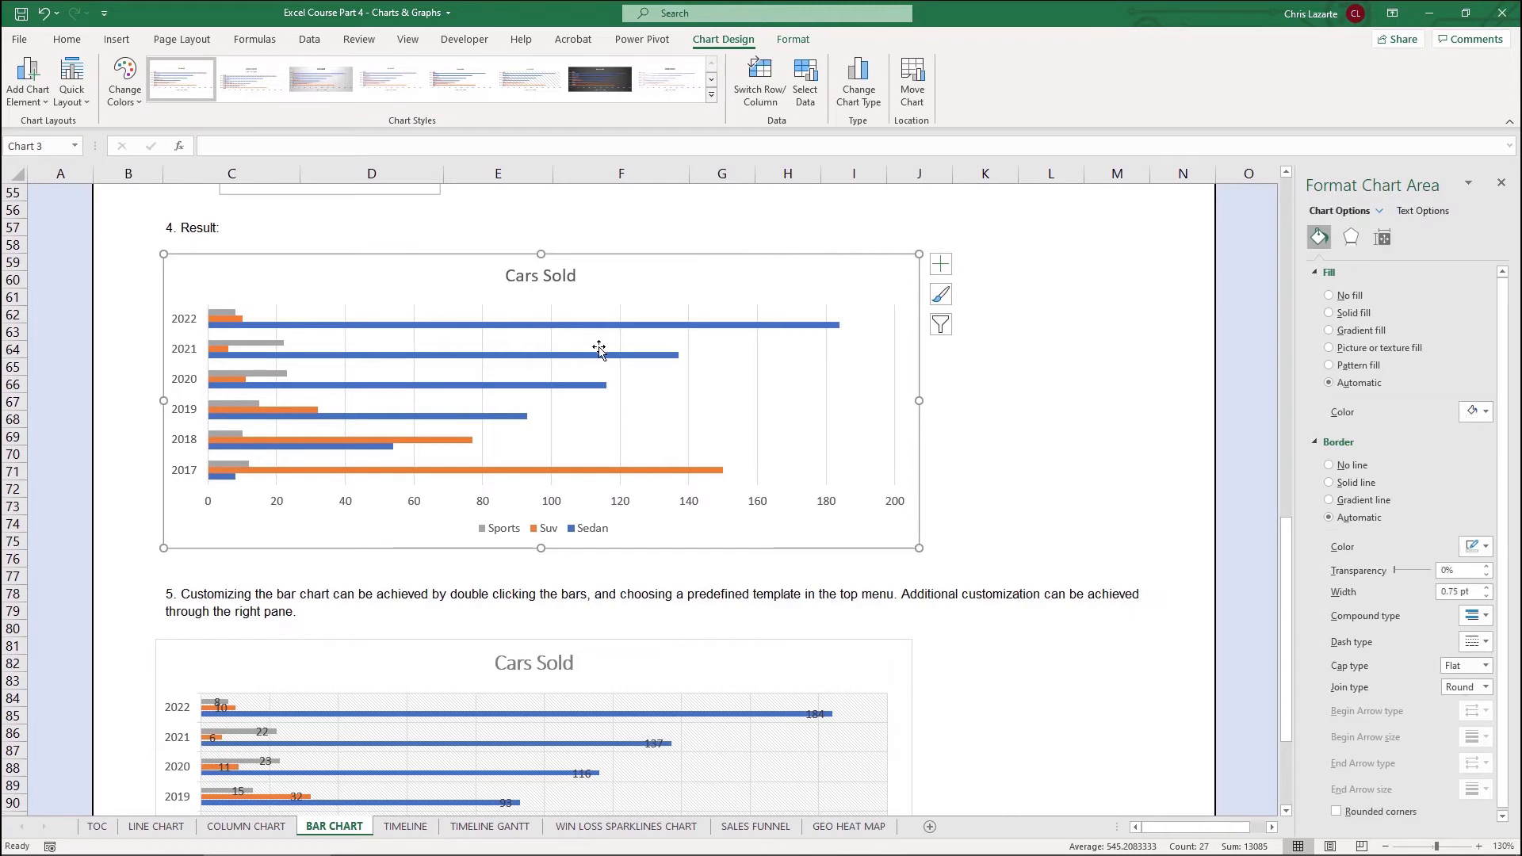
left_click(648, 403)
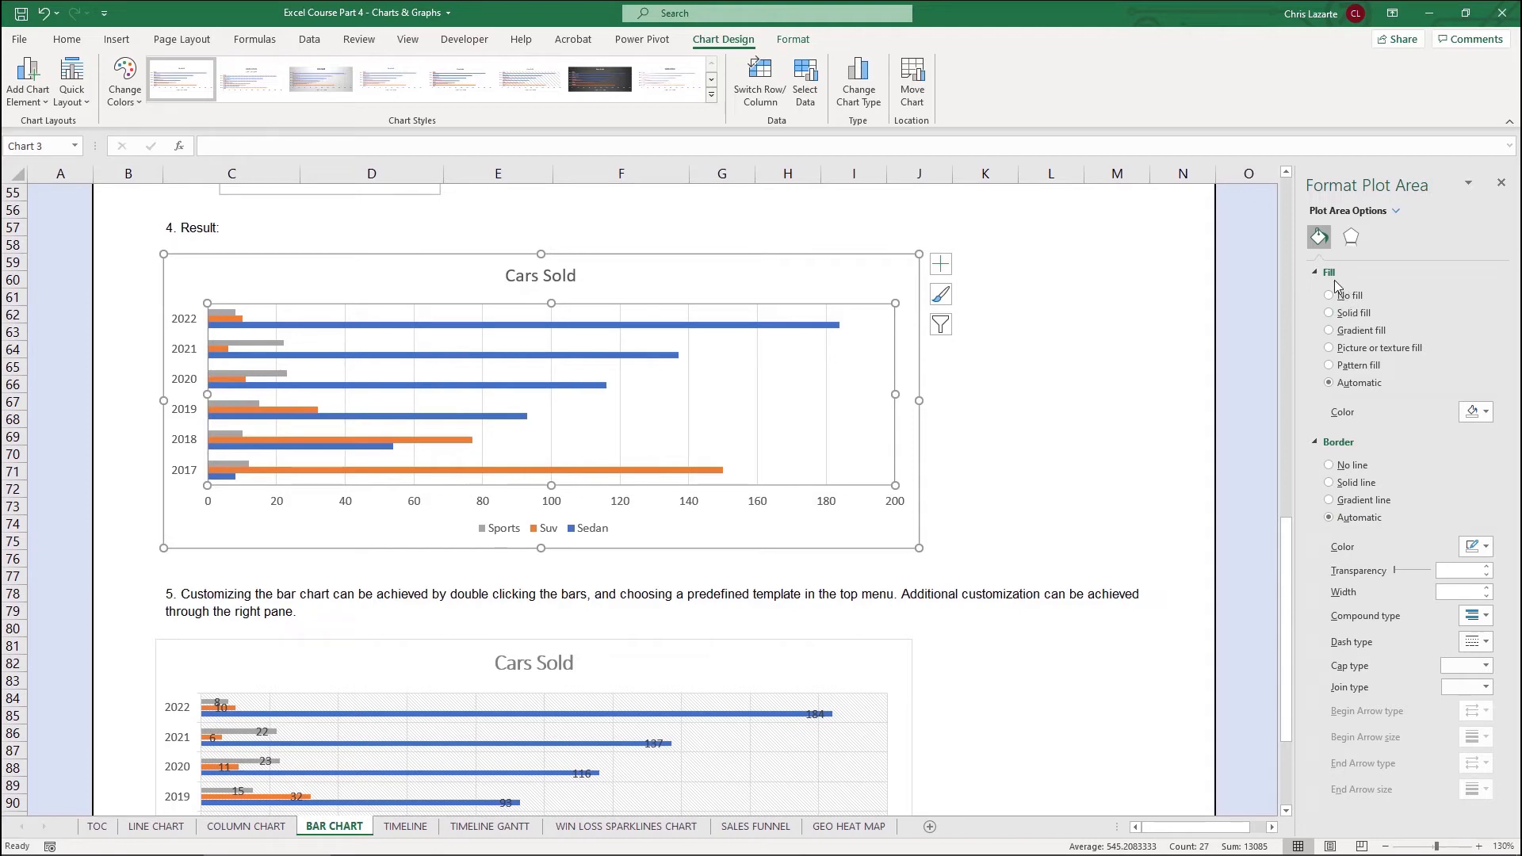
left_click(1352, 237)
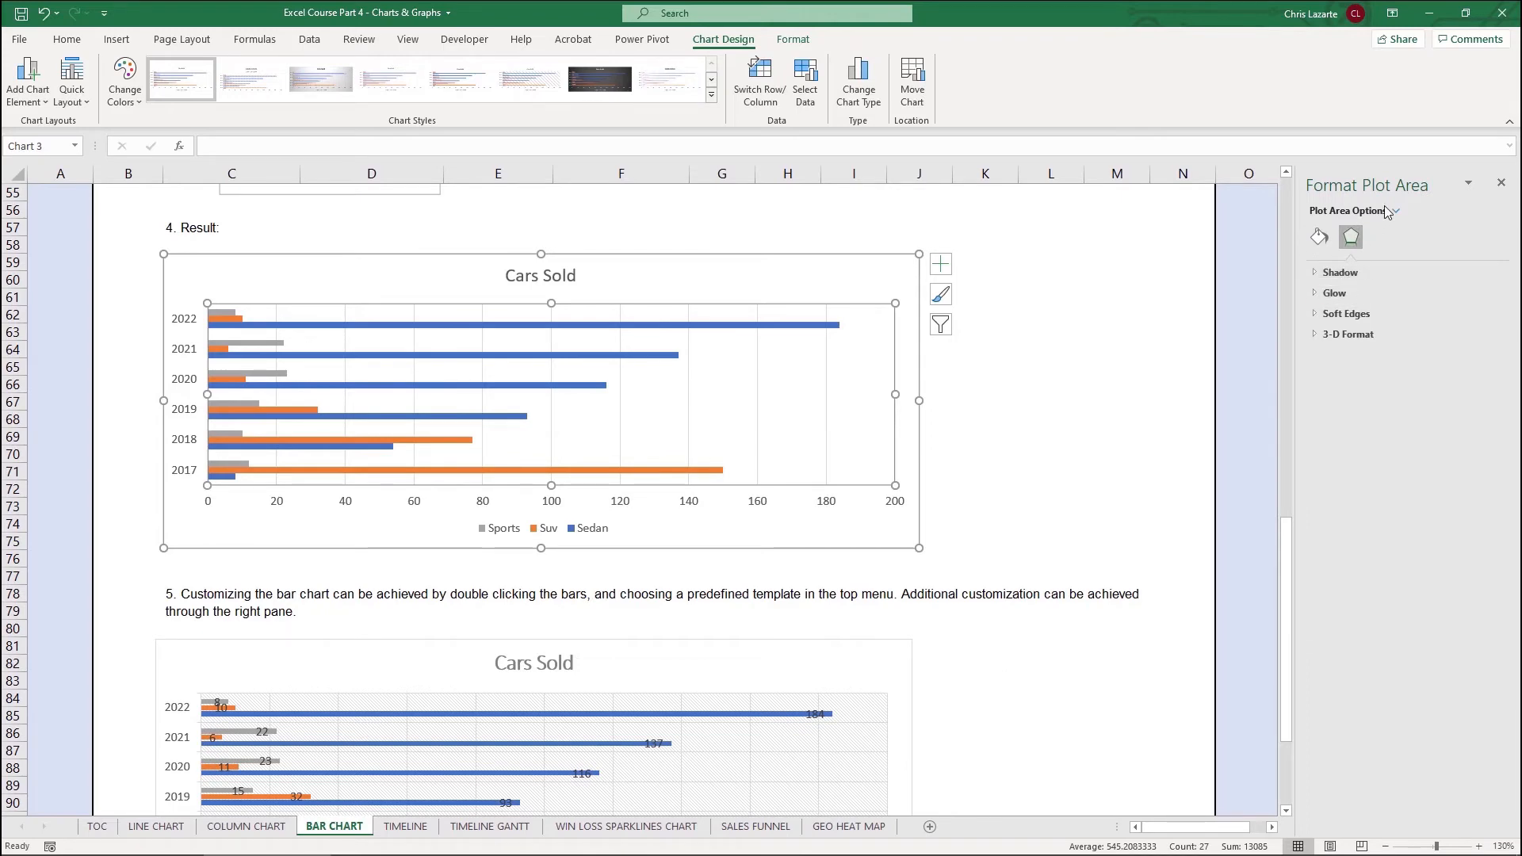
left_click(1319, 237)
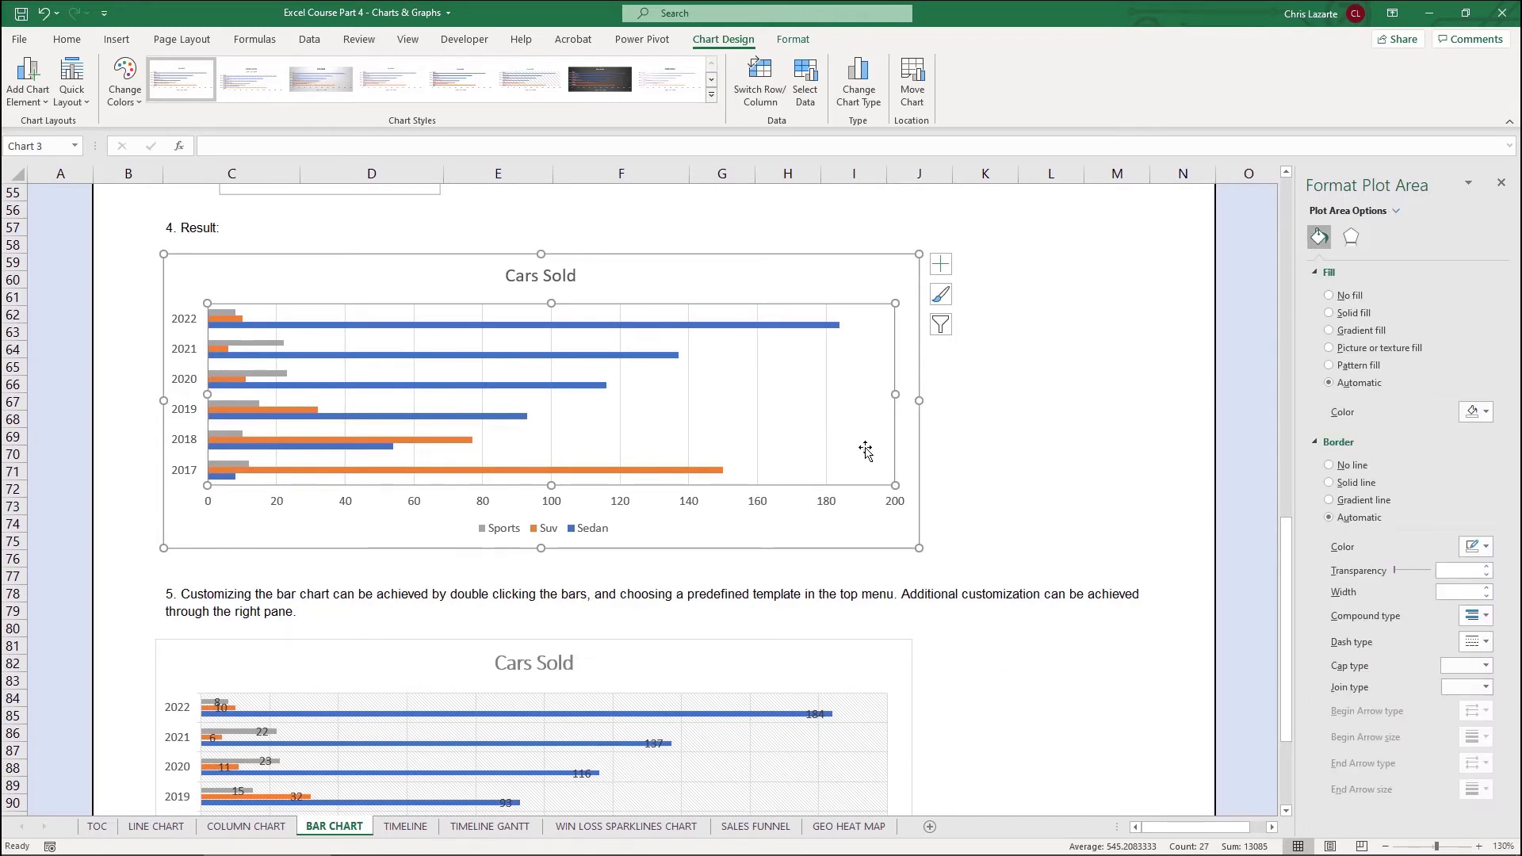
scroll(854, 460, "down", 3)
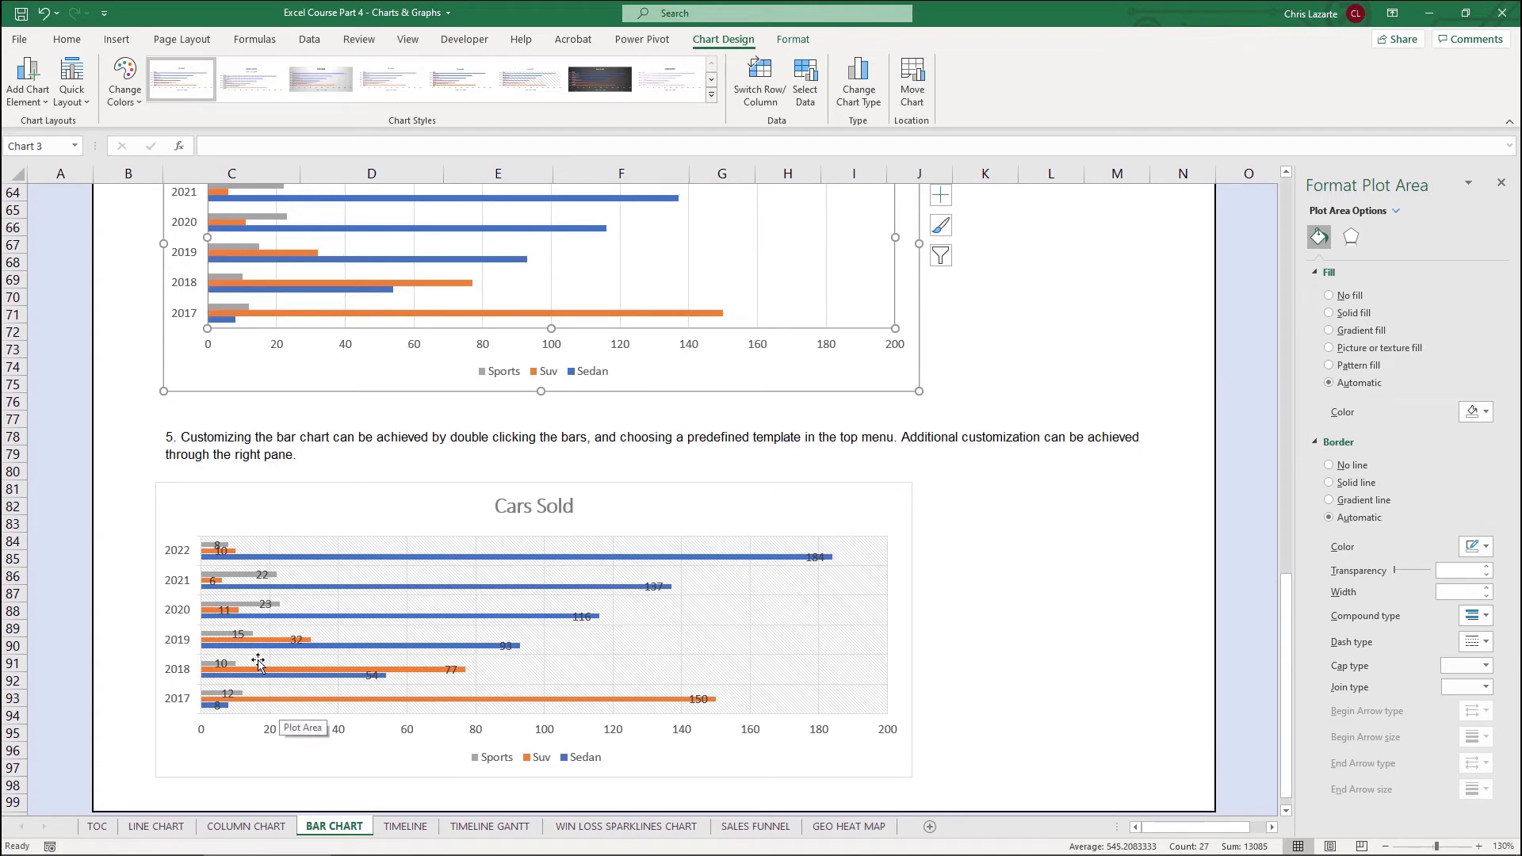
Step: Fill the Sedan bars of the customized Cars Sold chart with red and set the fill transparency to 72%
left_click(679, 658)
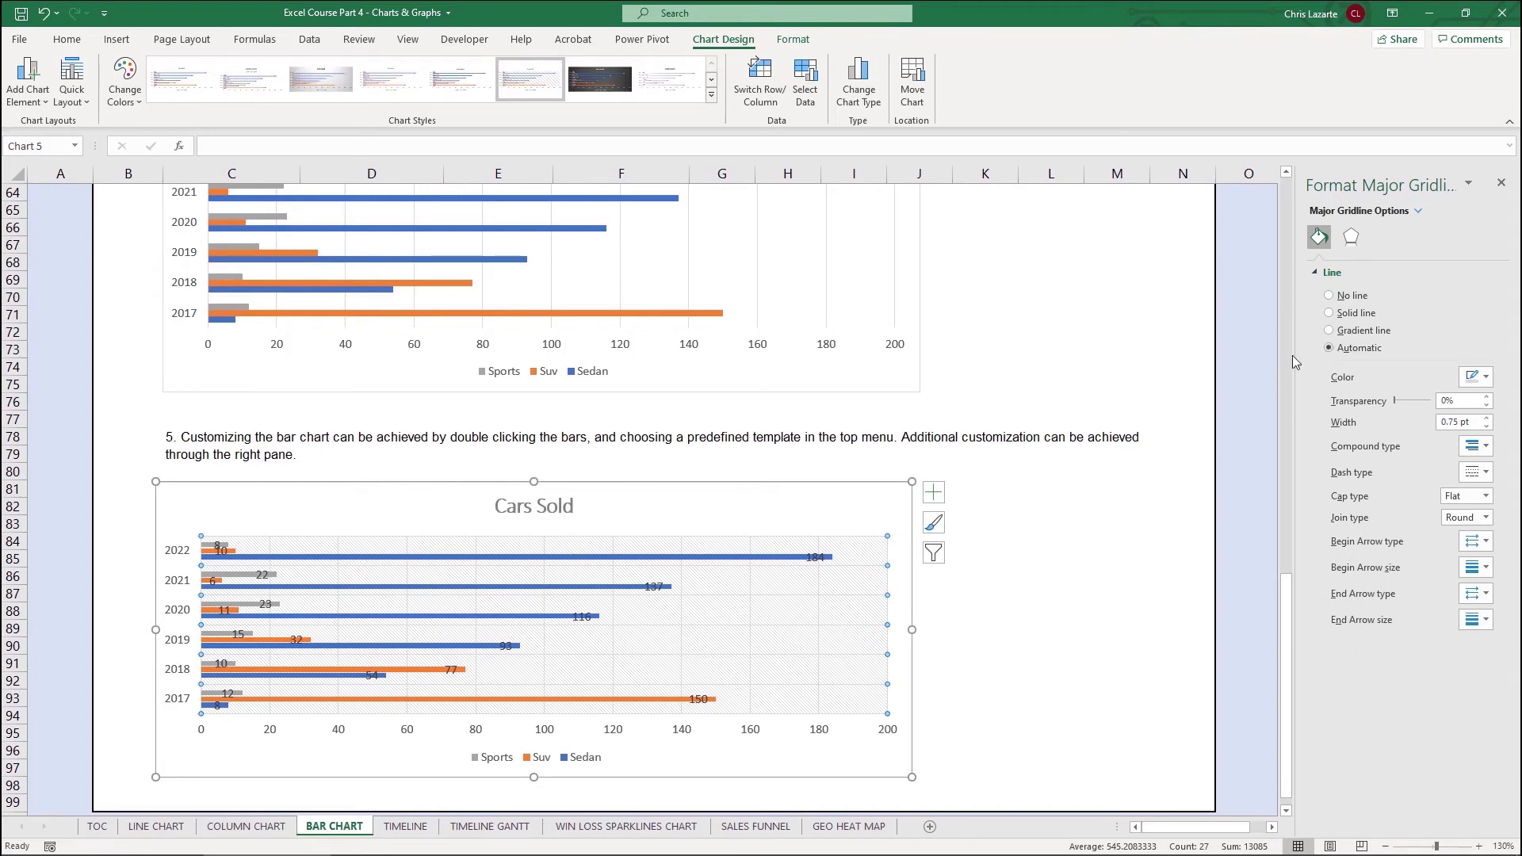
left_click(773, 560)
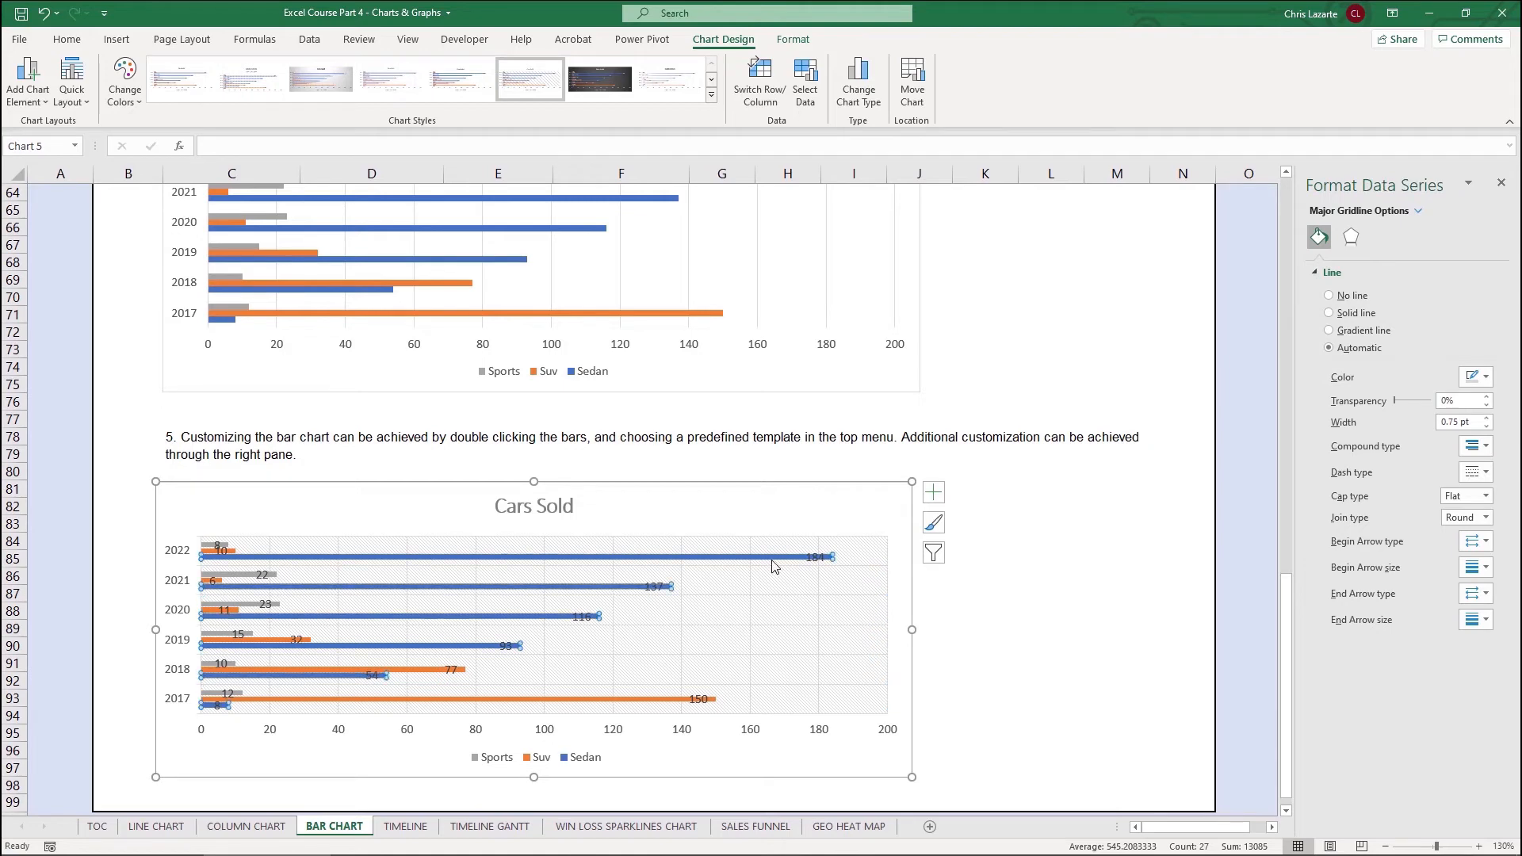
left_click(1466, 433)
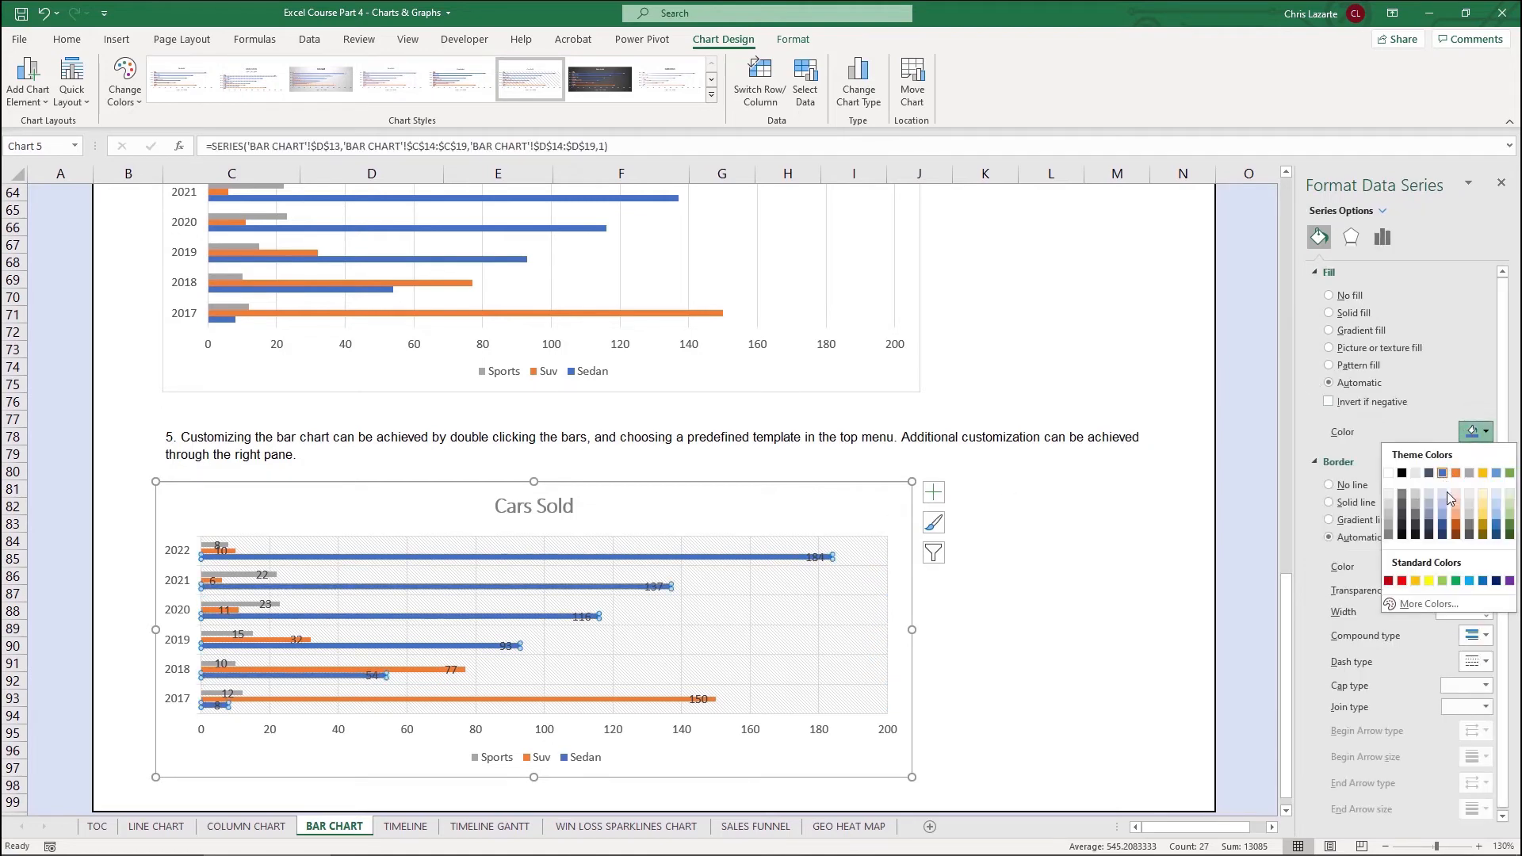
left_click(1402, 581)
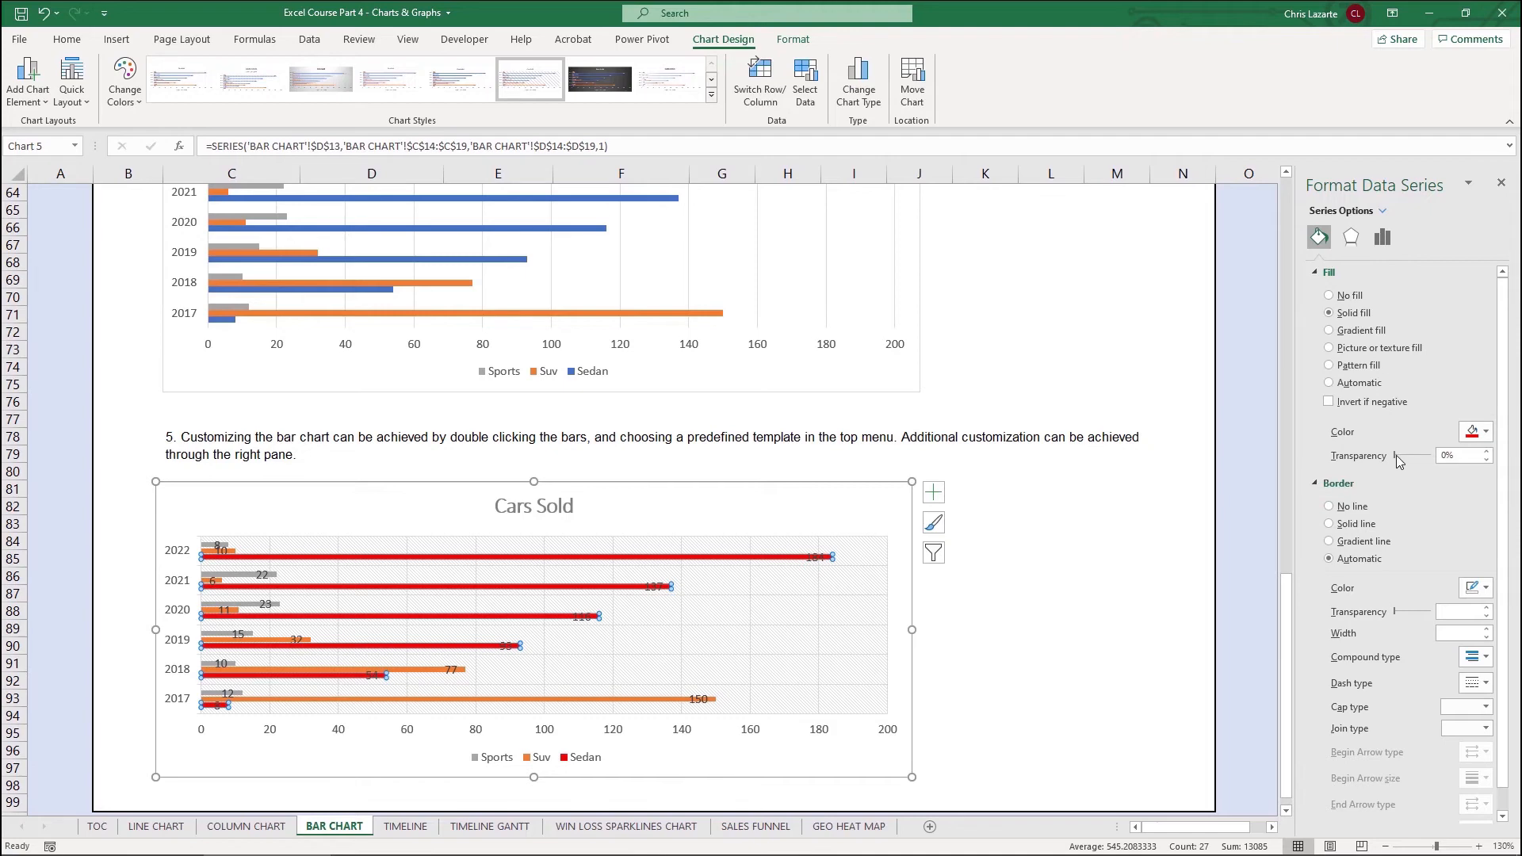
left_click_drag(1403, 454, 1422, 458)
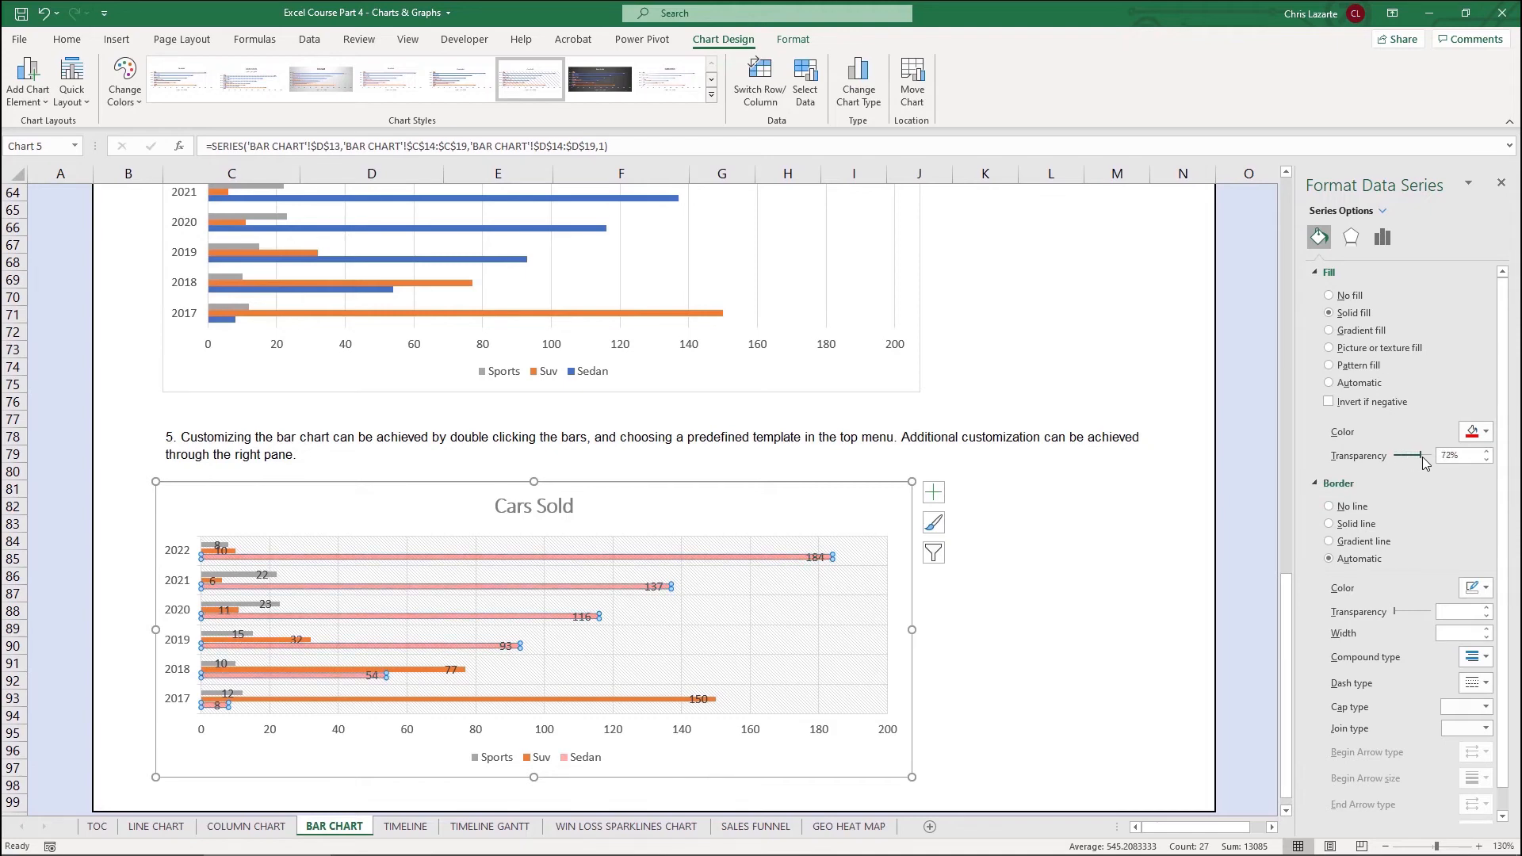
Step: Undo the Sedan bars' transparency and color changes and the deletion of the inserted bar chart
left_click(1115, 505)
key("ctrl+z")
key("ctrl+z")
key("ctrl+z")
key("ctrl+z")
key("ctrl+z")
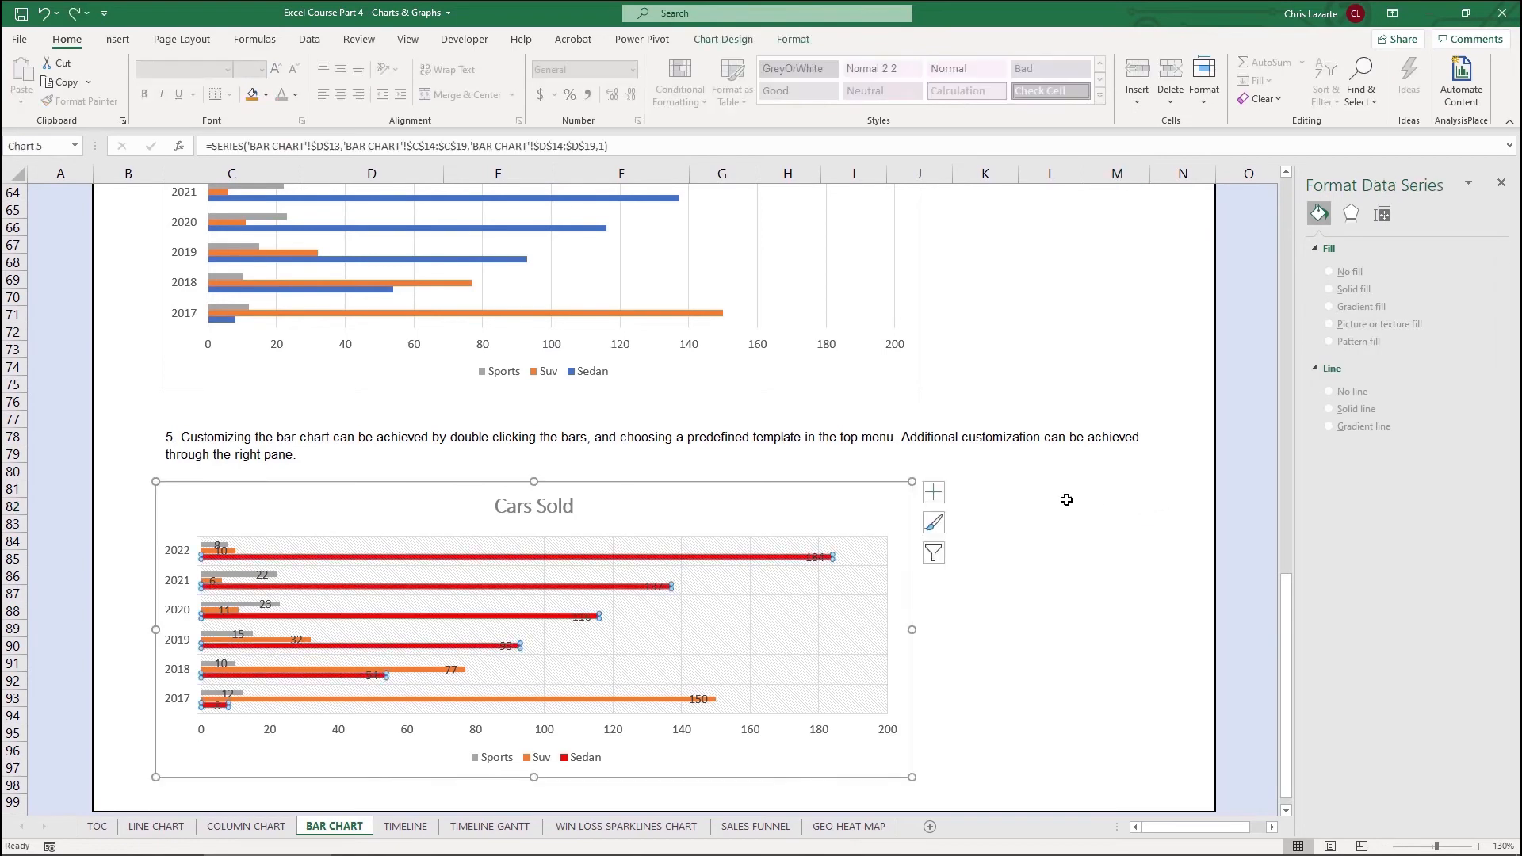
key("ctrl+z")
key("ctrl+z")
key("ctrl+z")
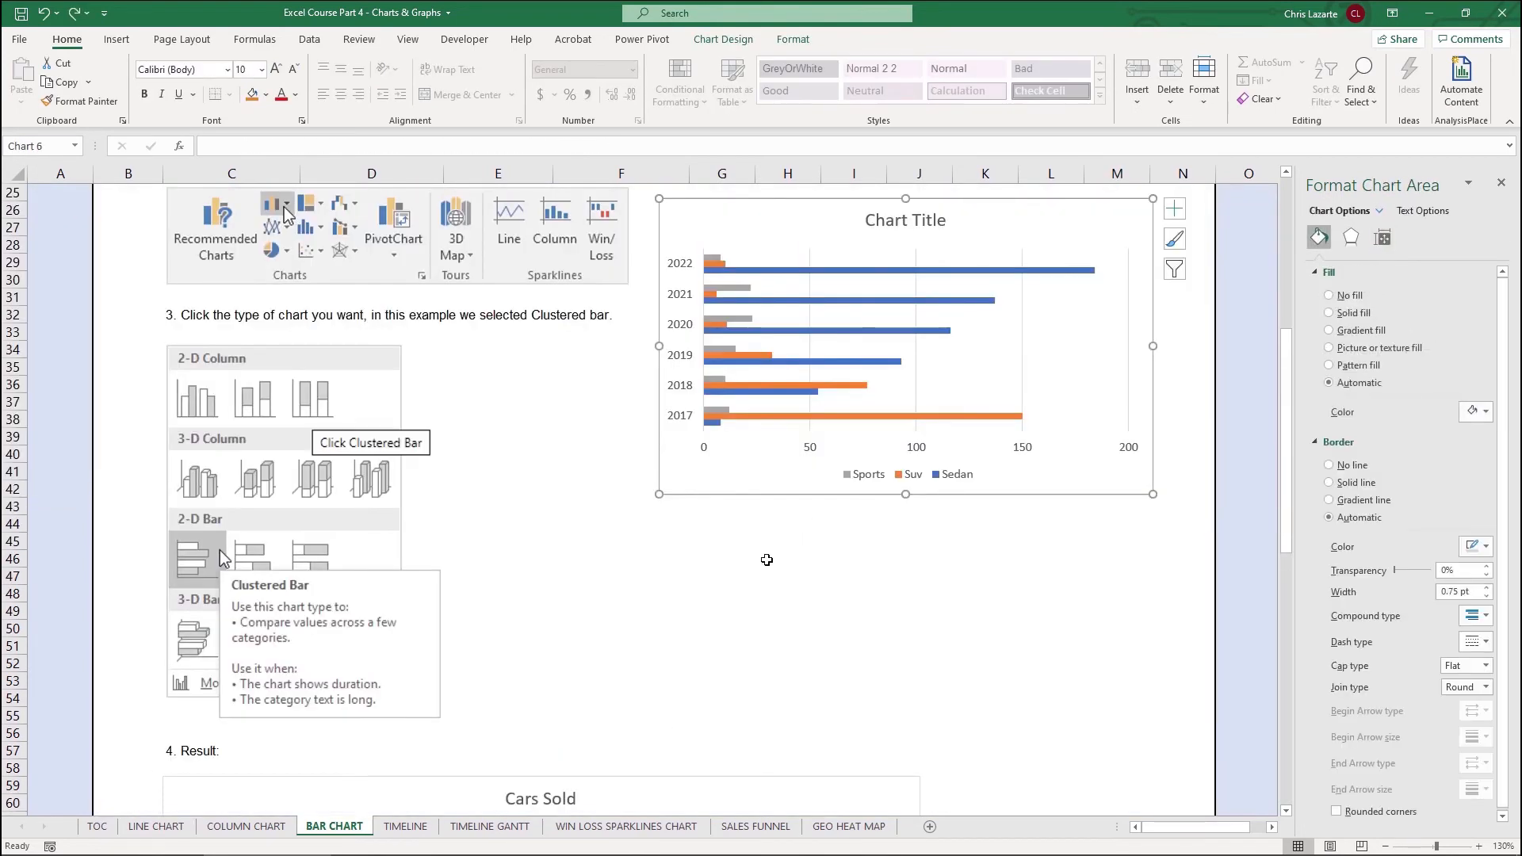
Step: Change the title of the customized bar chart under instruction 5 to "Vehicle Sold"
scroll(709, 593, "down", 14)
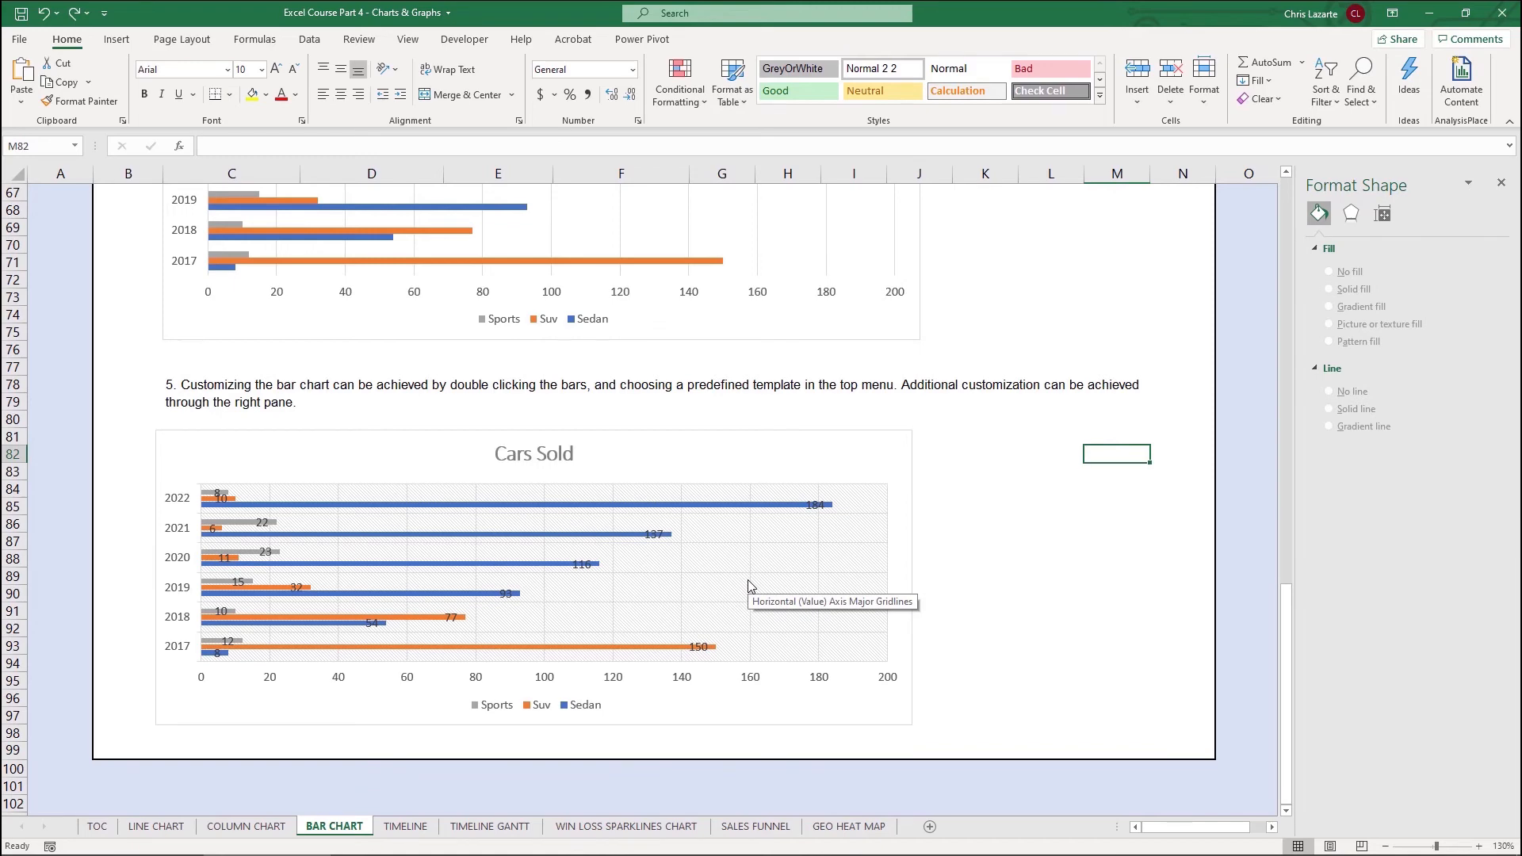
left_click(529, 458)
triple_click(529, 460)
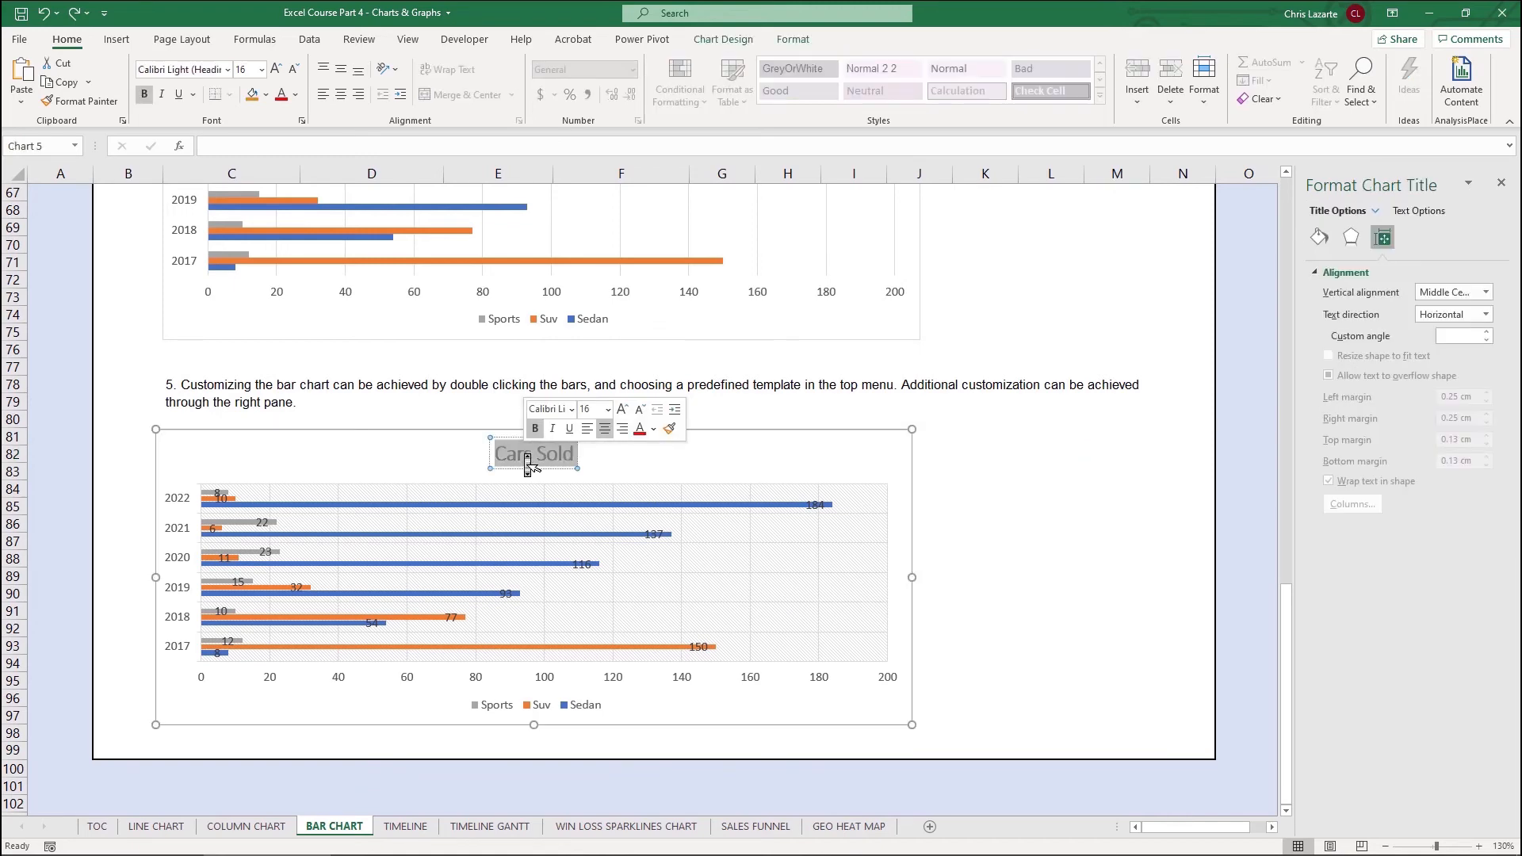
type("Vhicle")
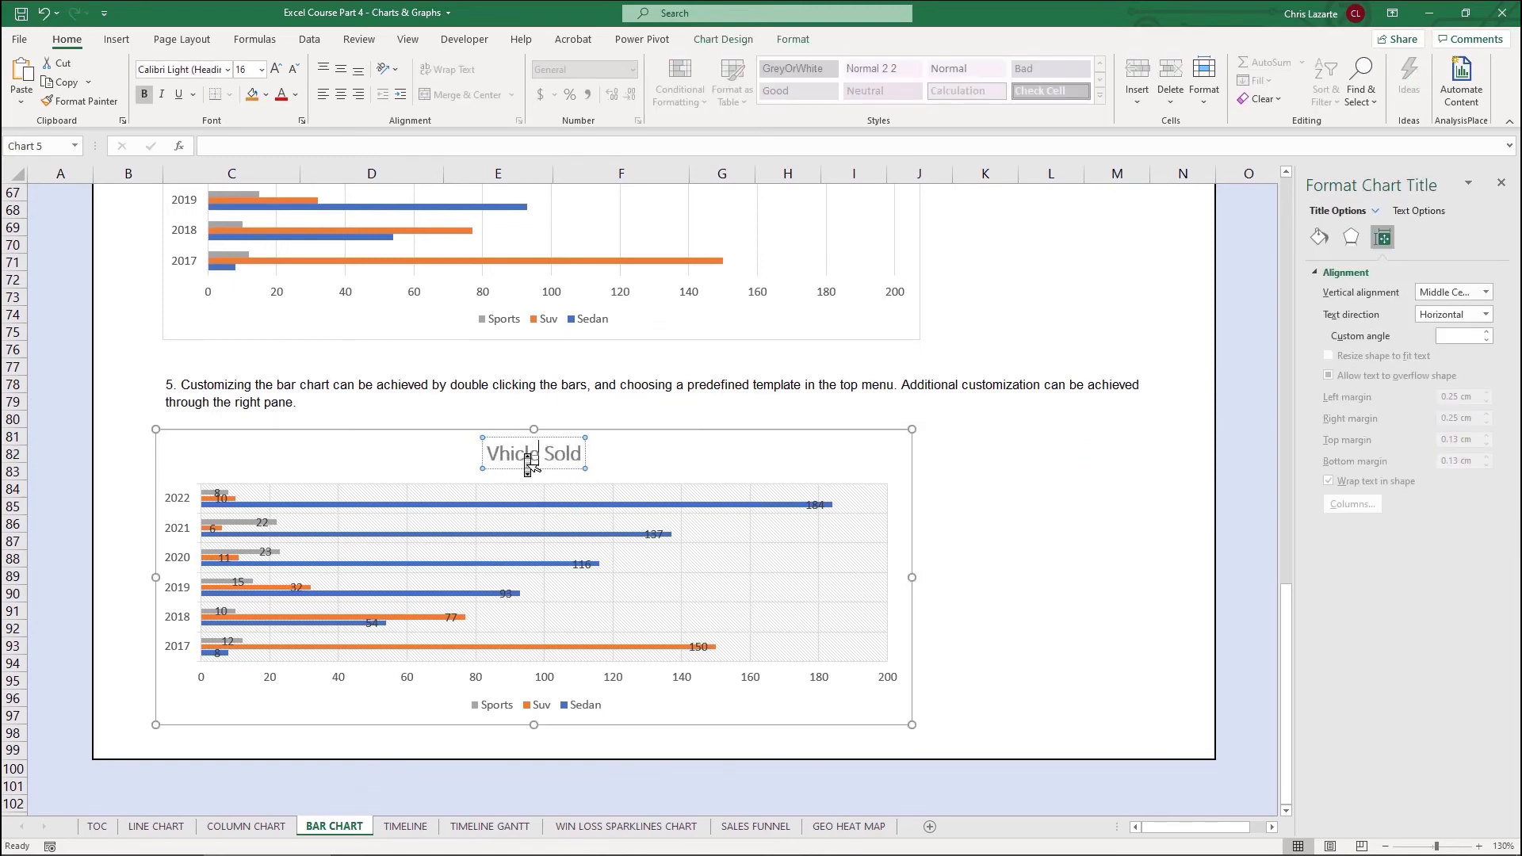
key("BackSpace")
key("BackSpace")
key("BackSpace")
key("BackSpace")
key("BackSpace")
type("eh")
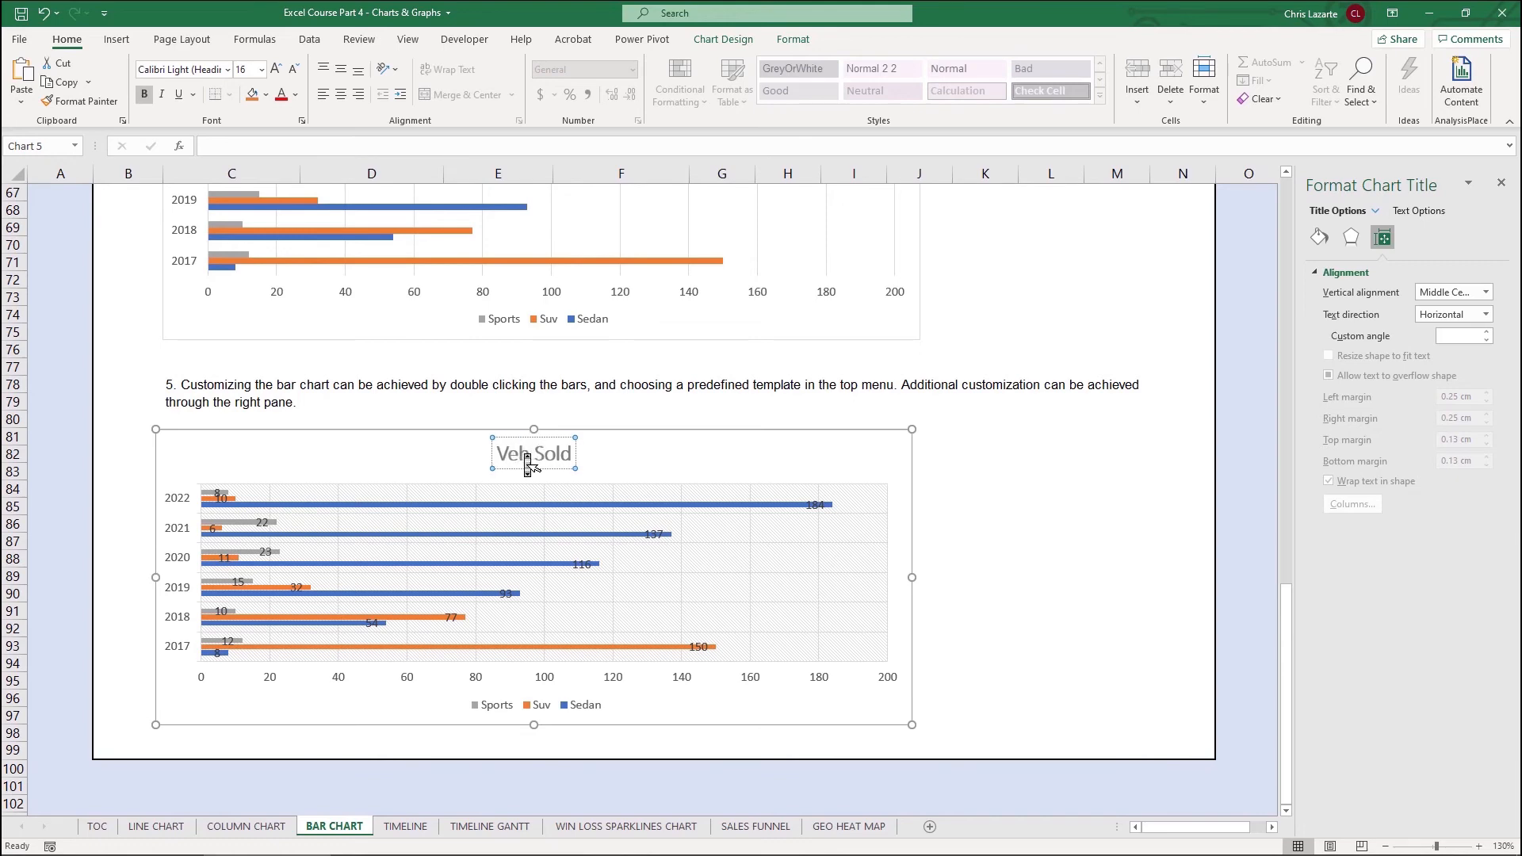
type("icle")
left_click(500, 712)
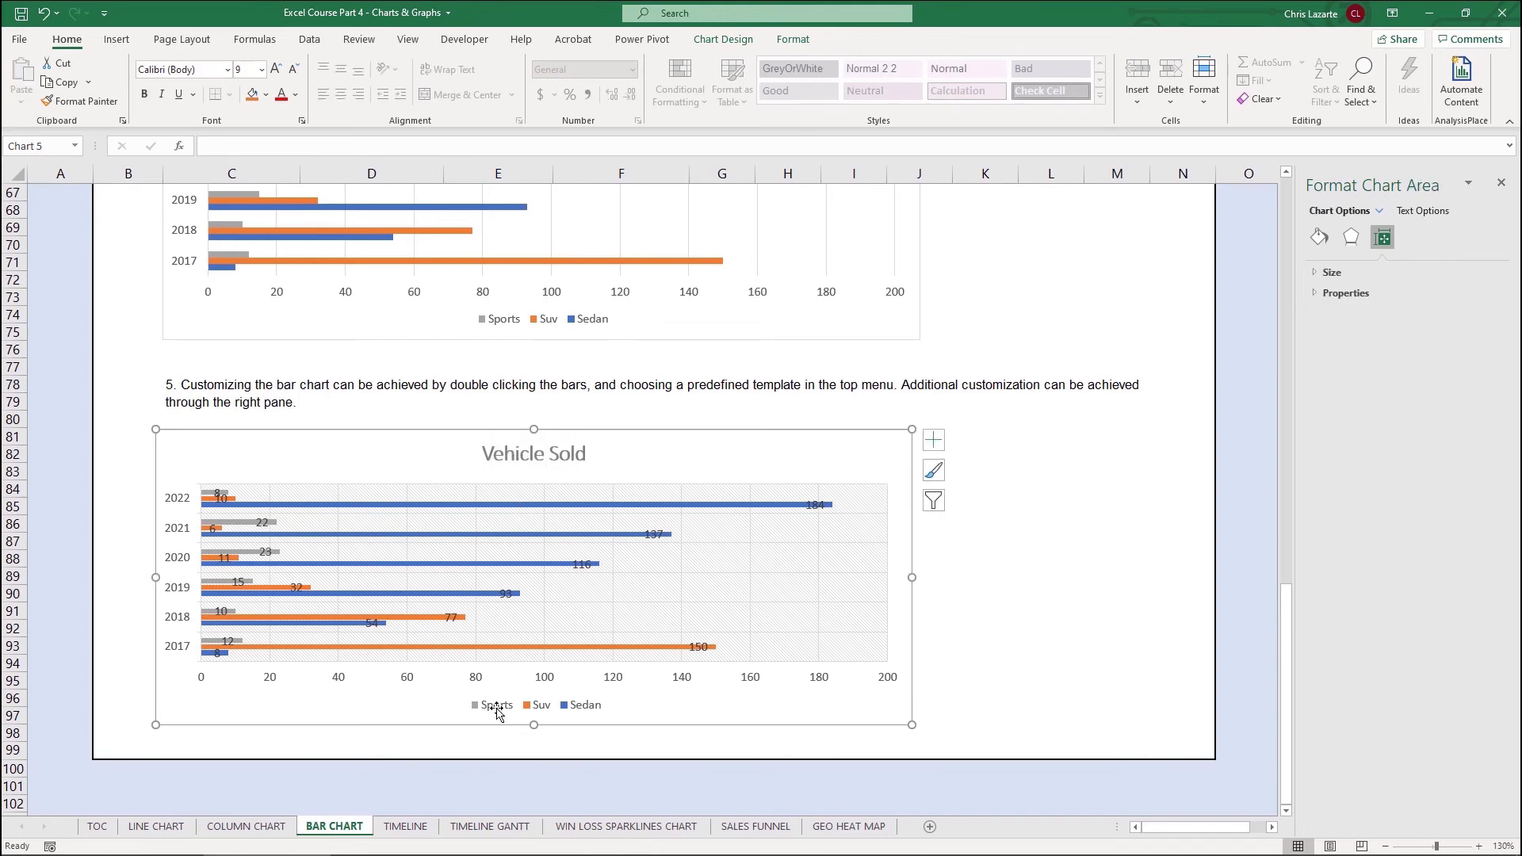
Step: Try the Left position for the Vehicle Sold chart's legend and return it to Bottom
left_click(497, 709)
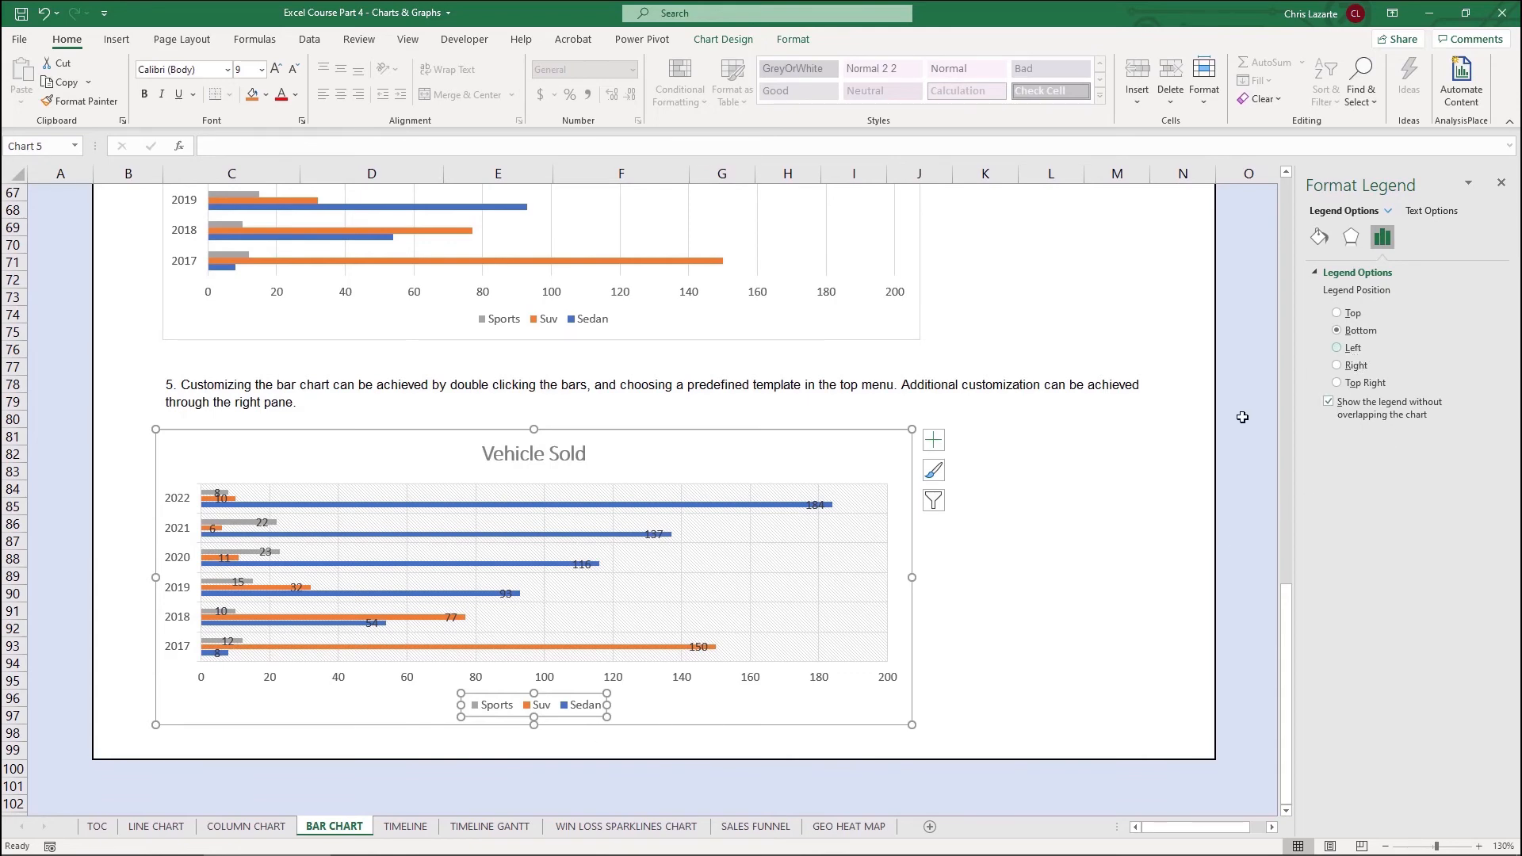
left_click(1344, 349)
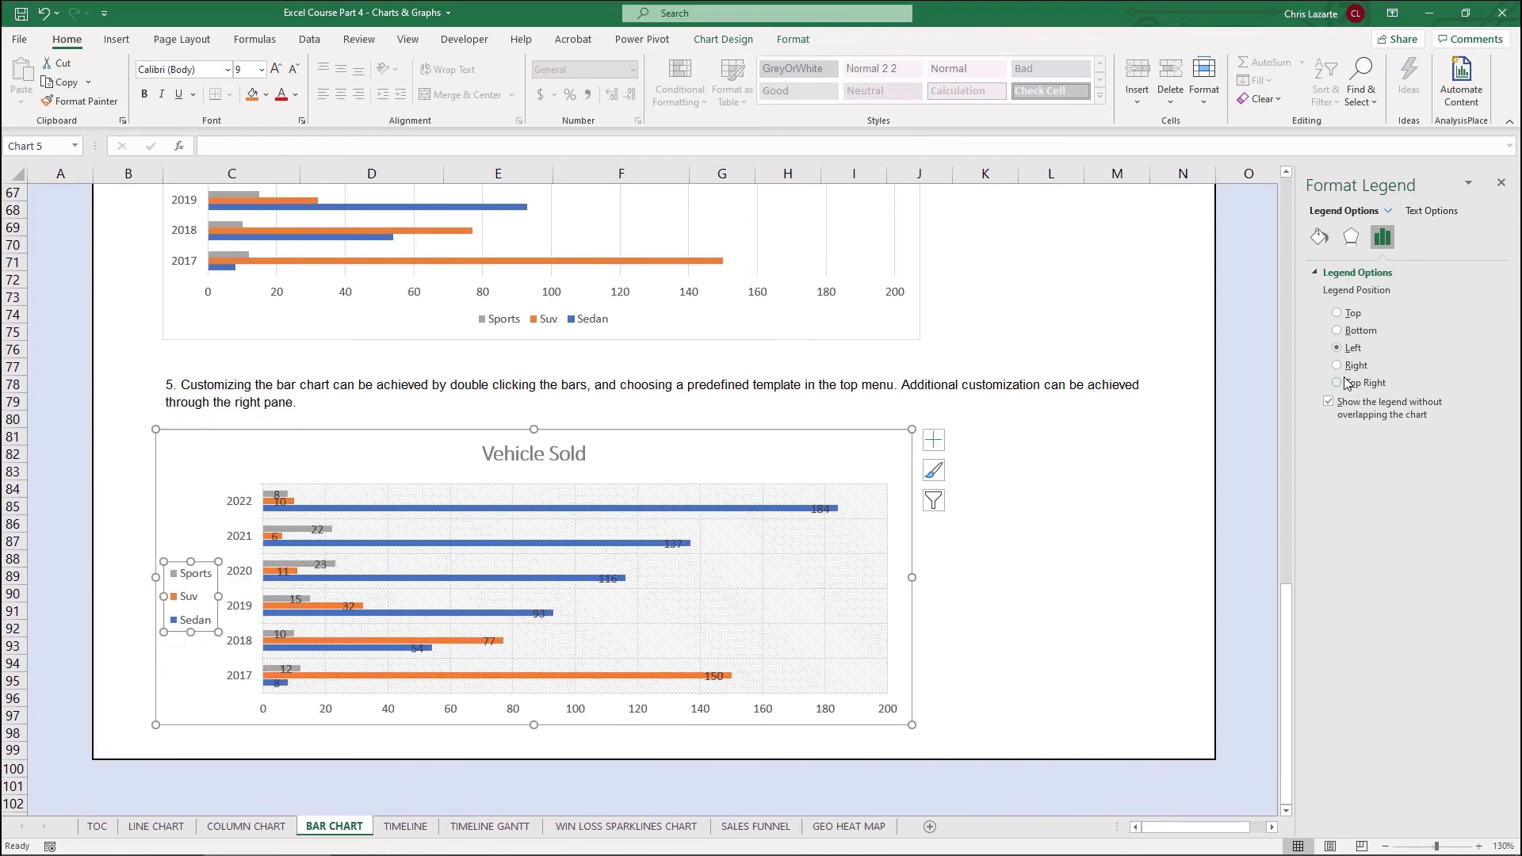
left_click(1339, 330)
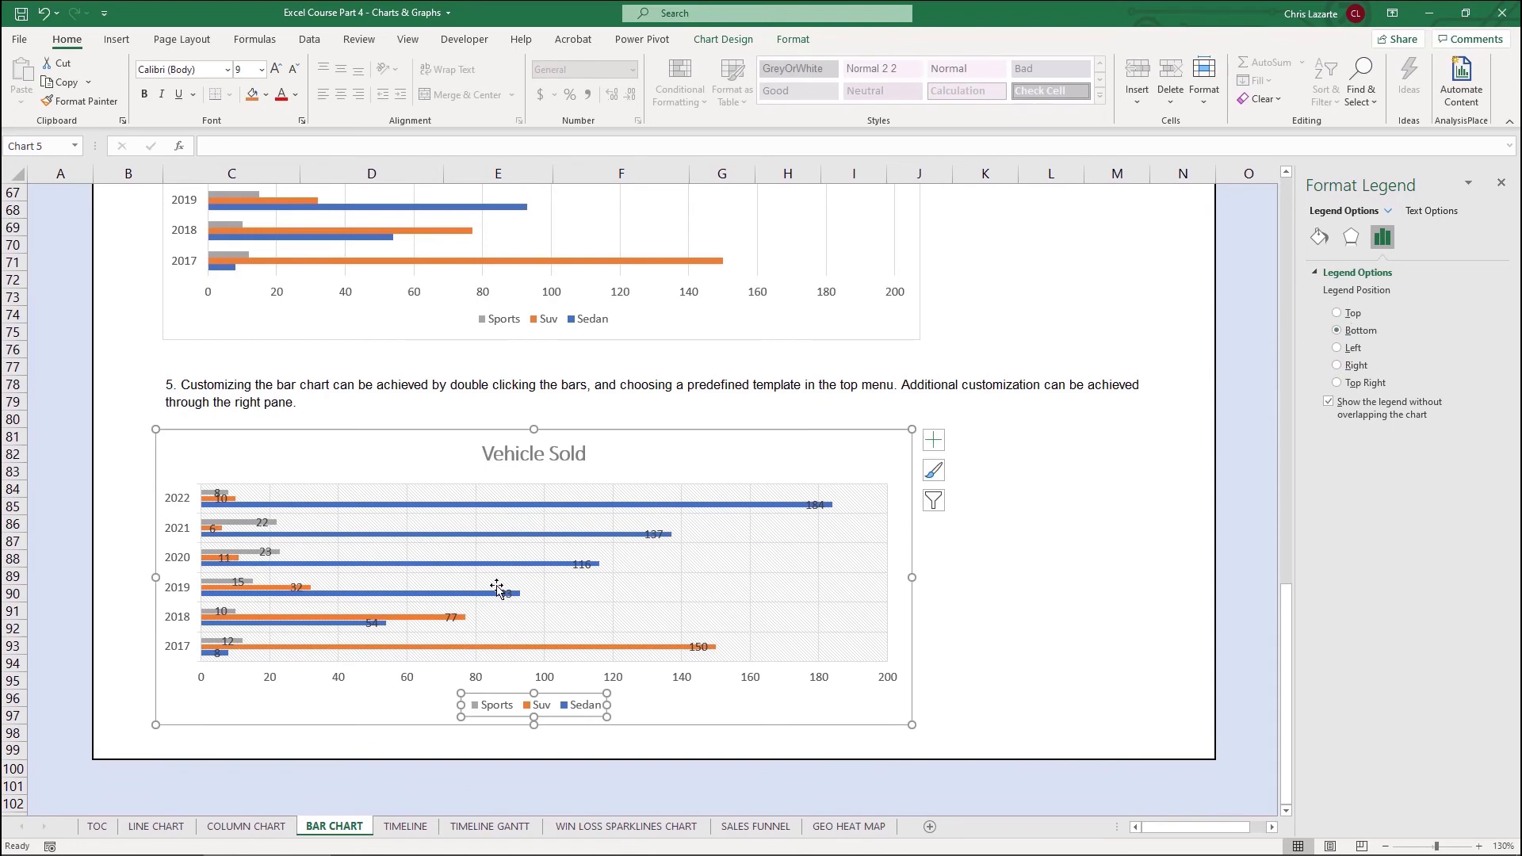
Step: Set the vertical alignment of the Vehicle Sold chart's year axis labels to Top
left_click(183, 505)
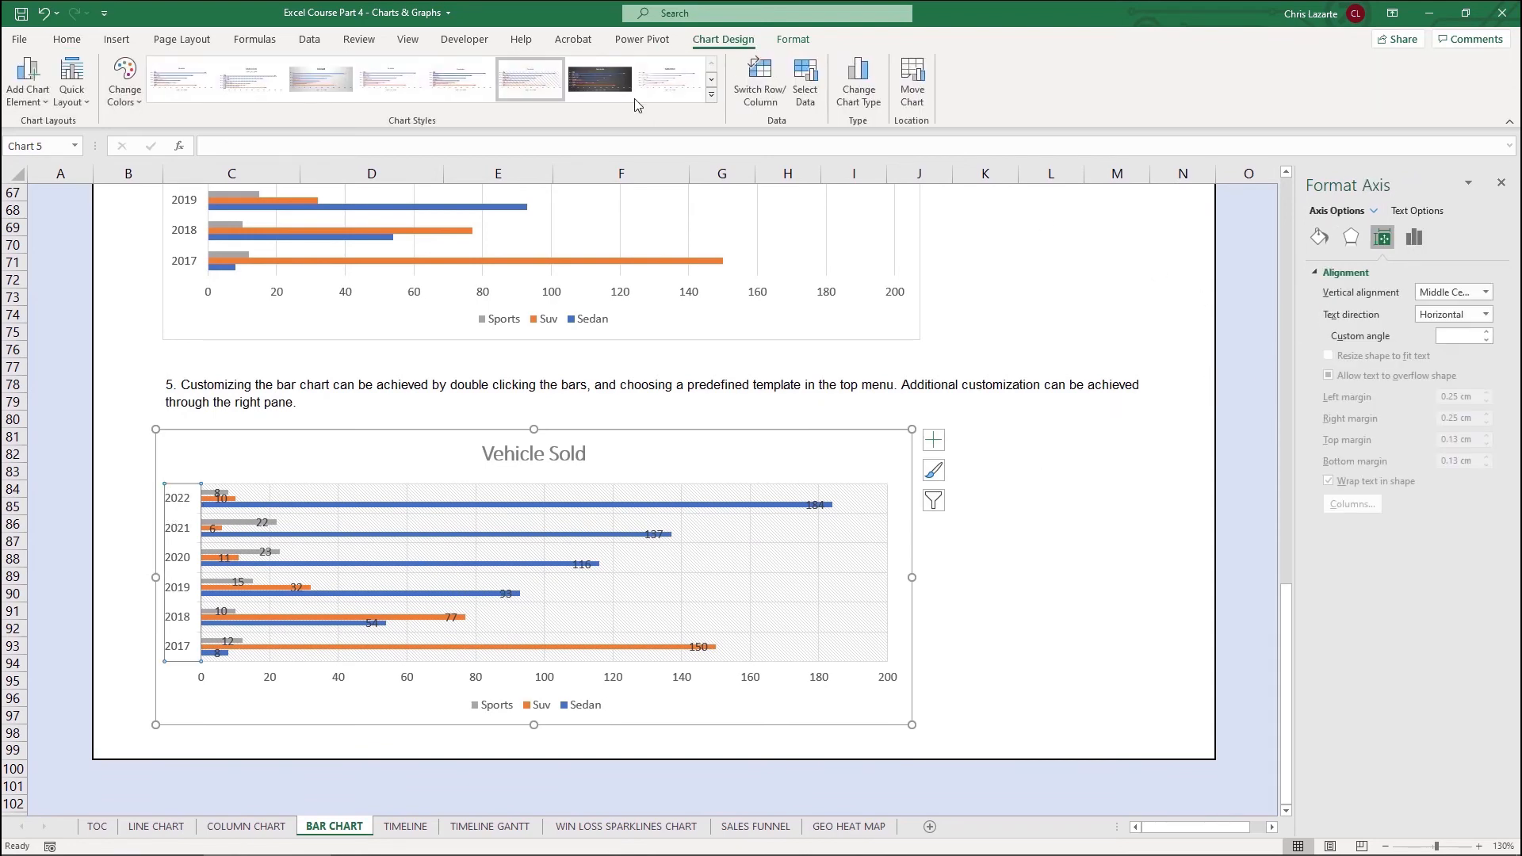
left_click(1430, 292)
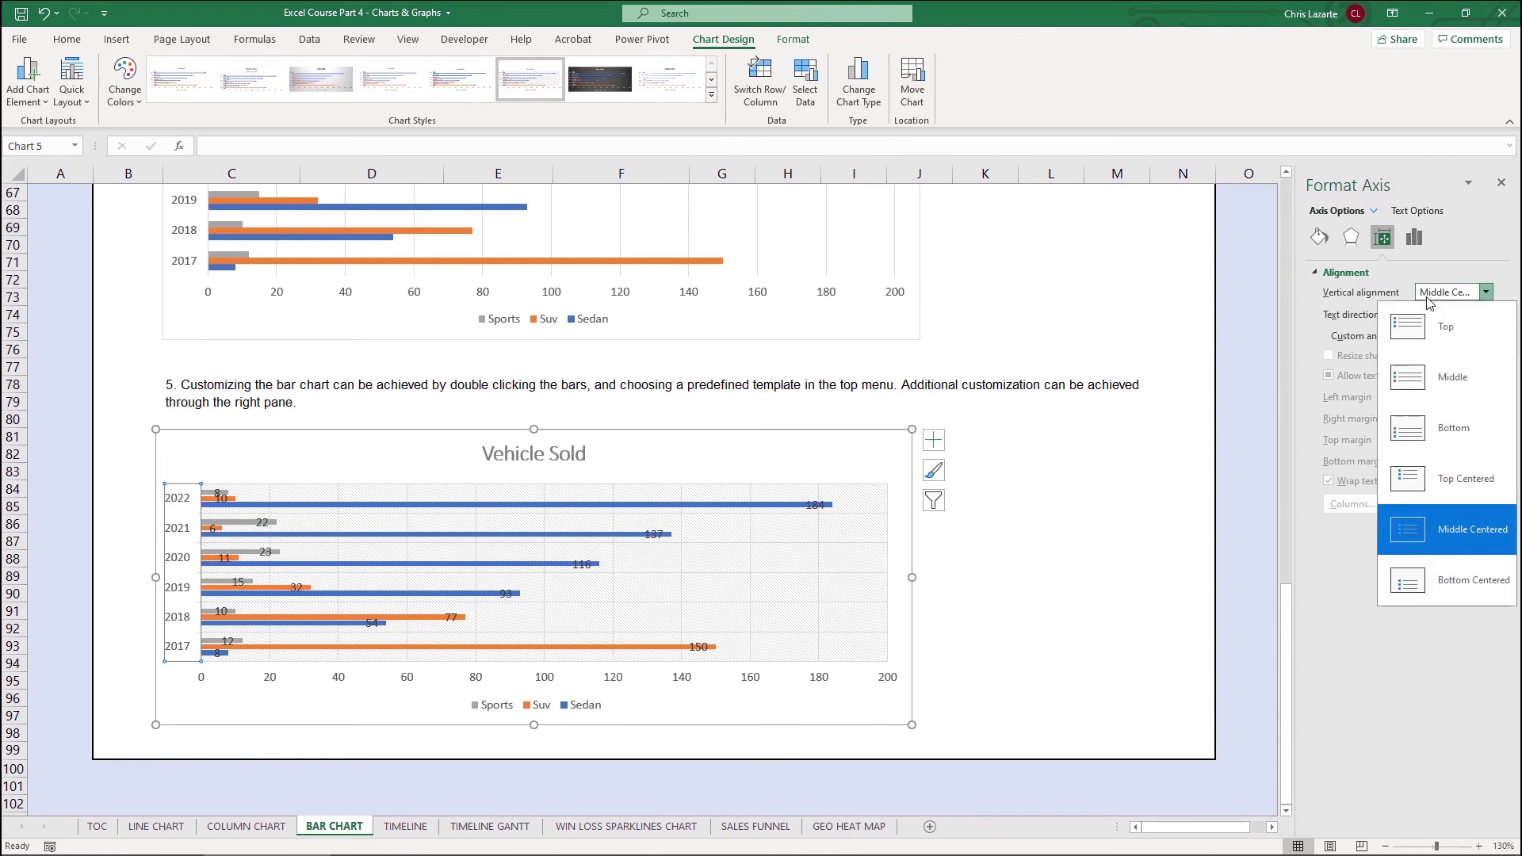
left_click(1428, 344)
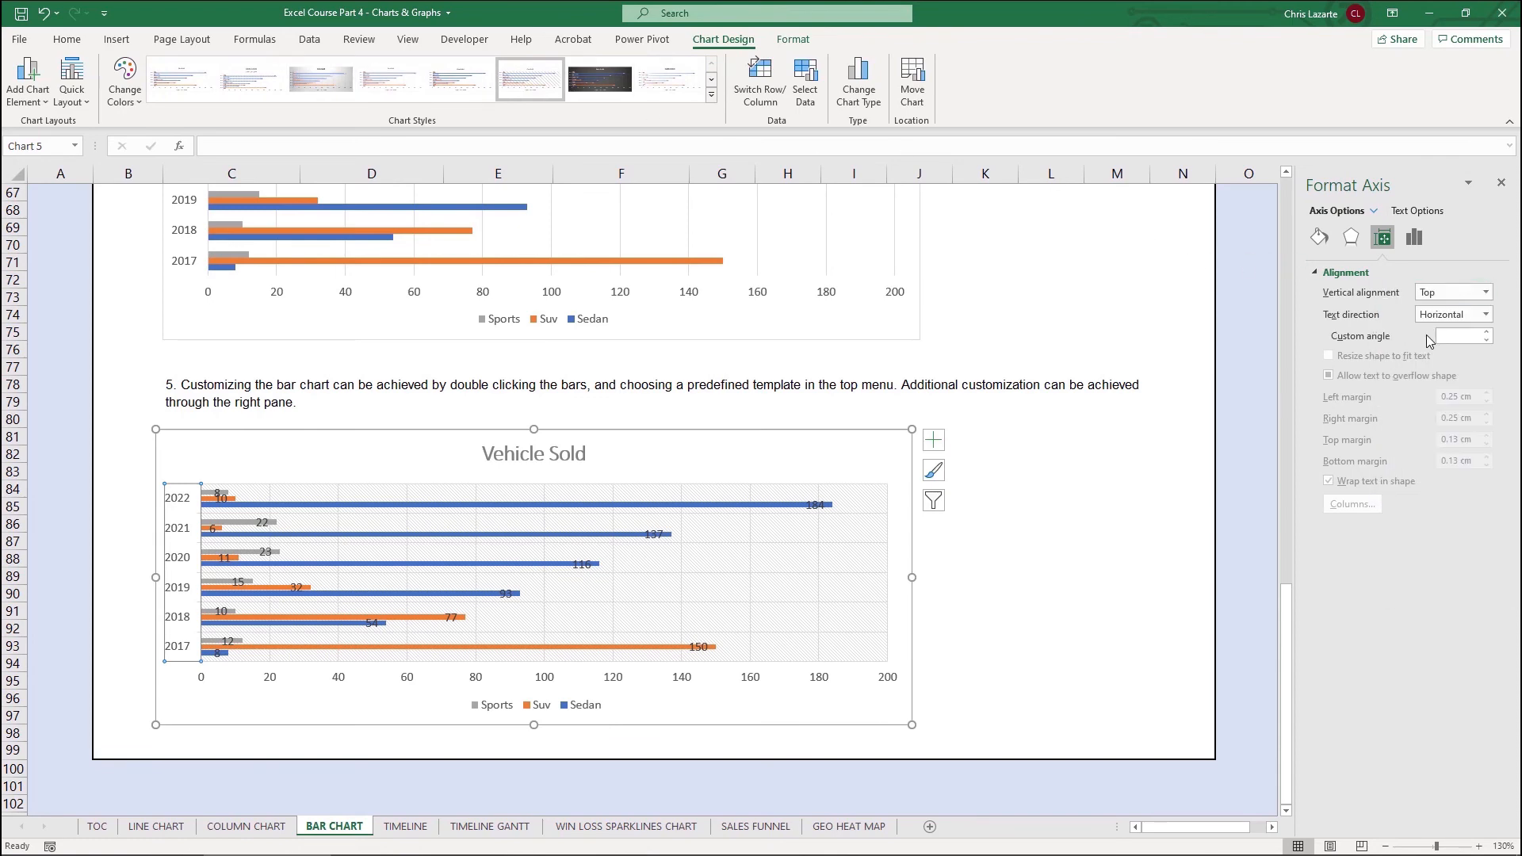
left_click(1455, 294)
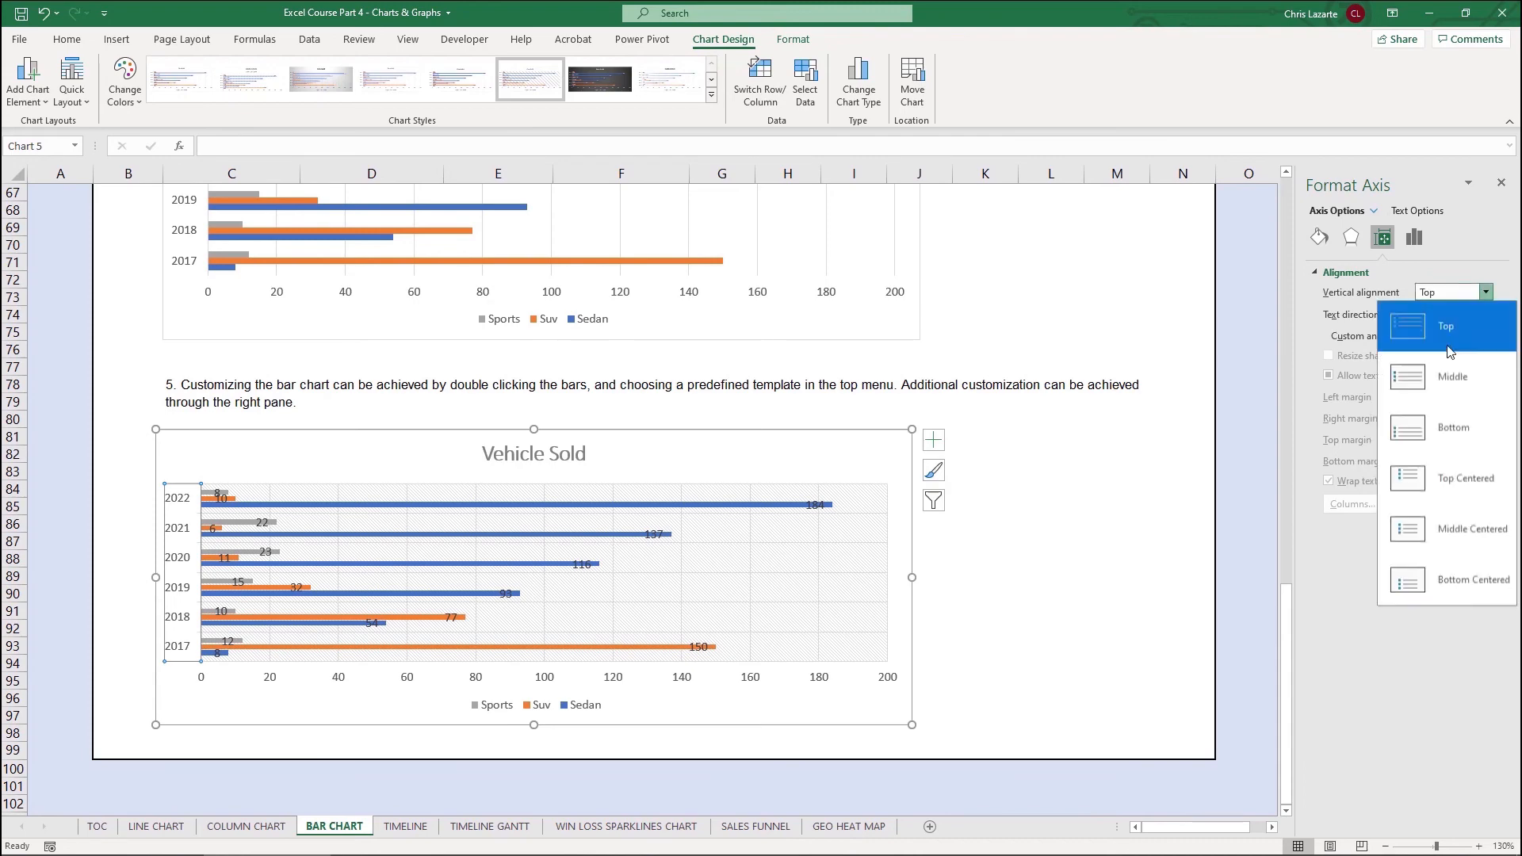
left_click(1322, 243)
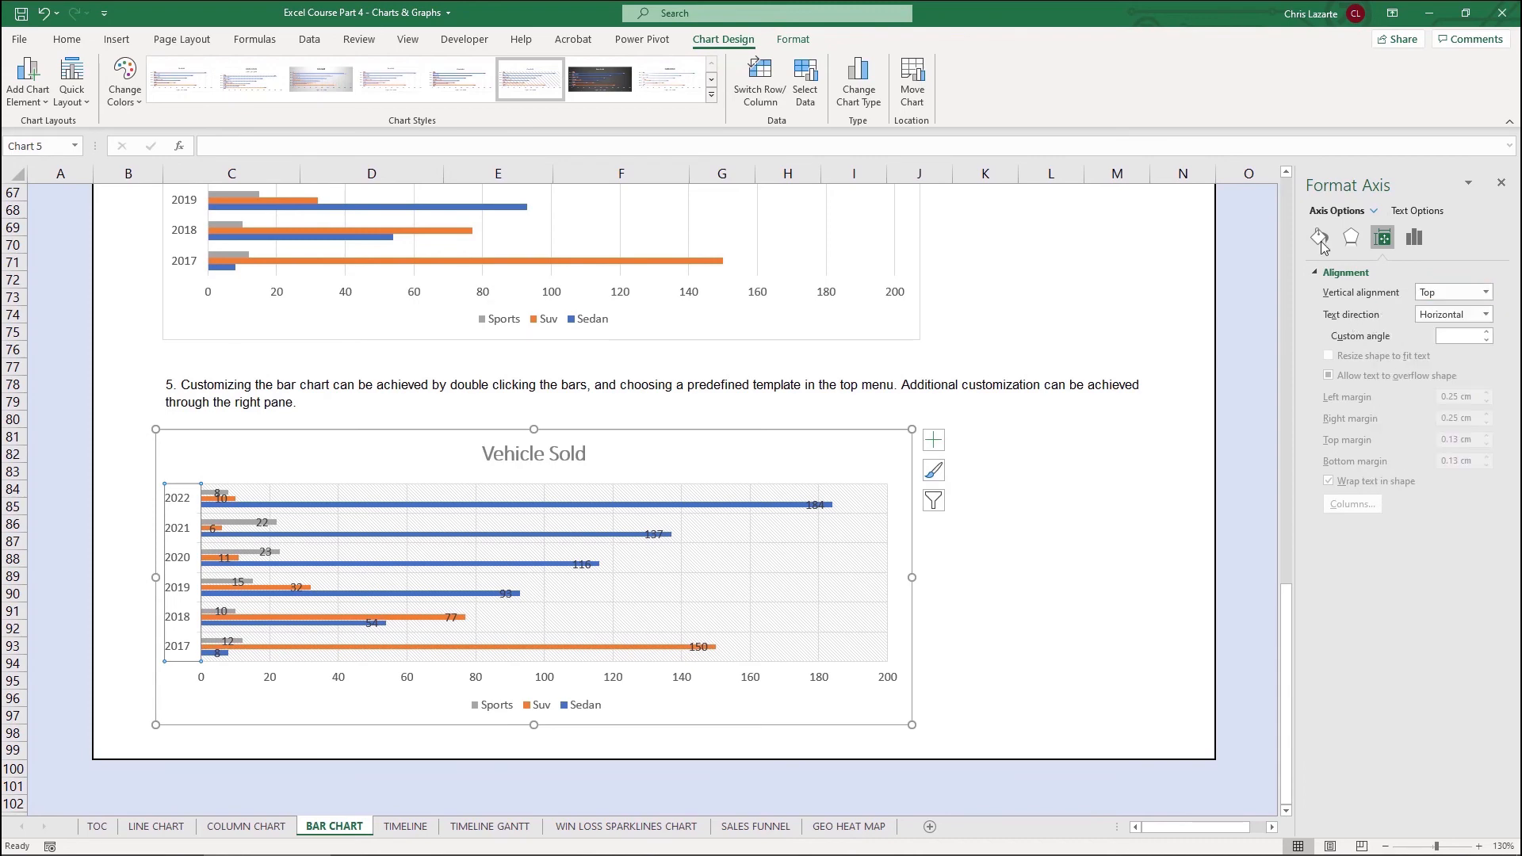
left_click(1319, 237)
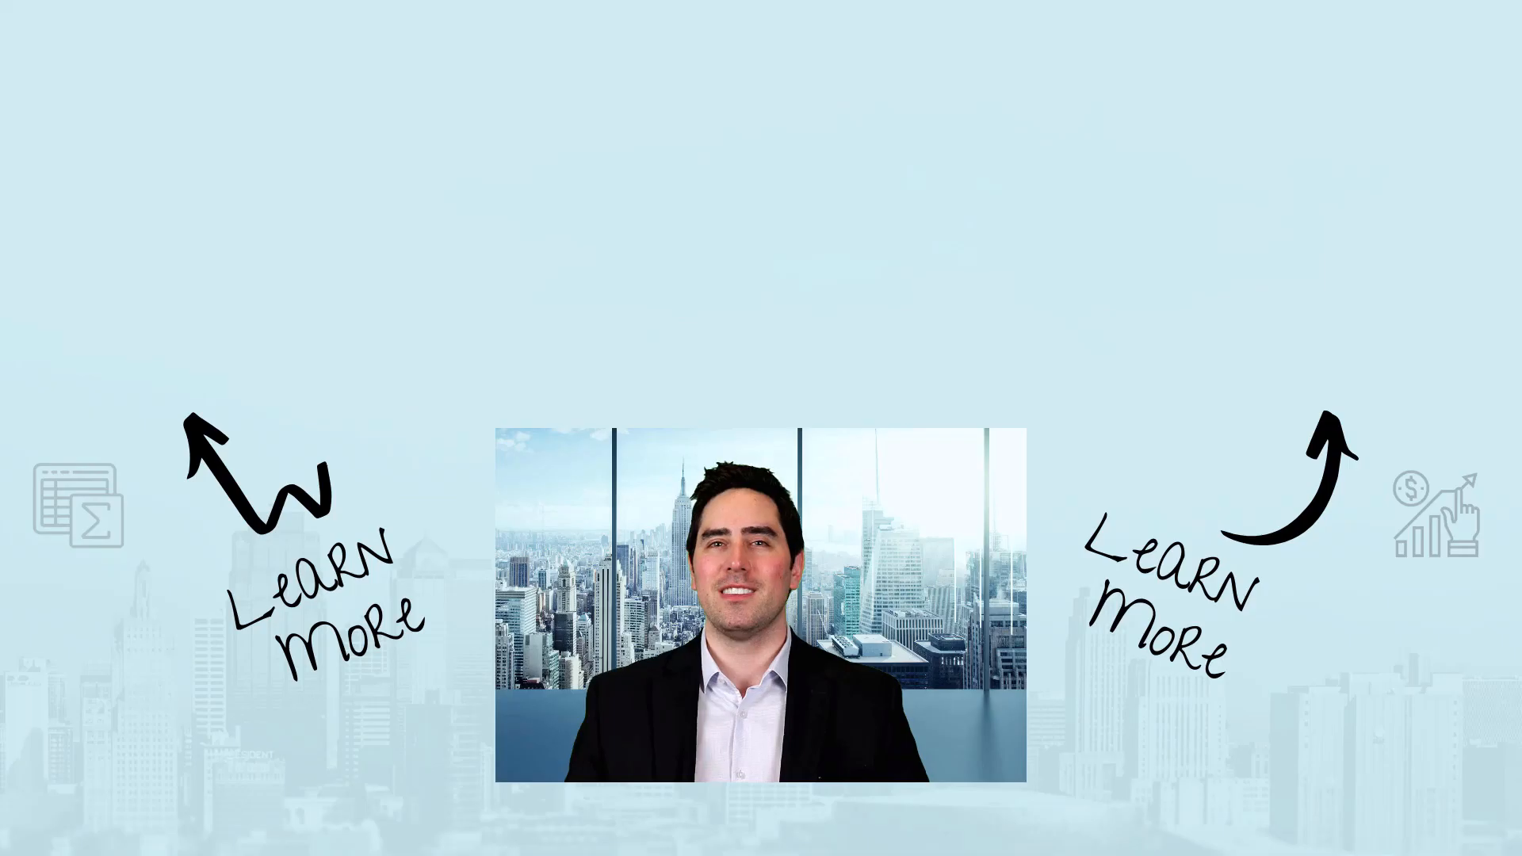